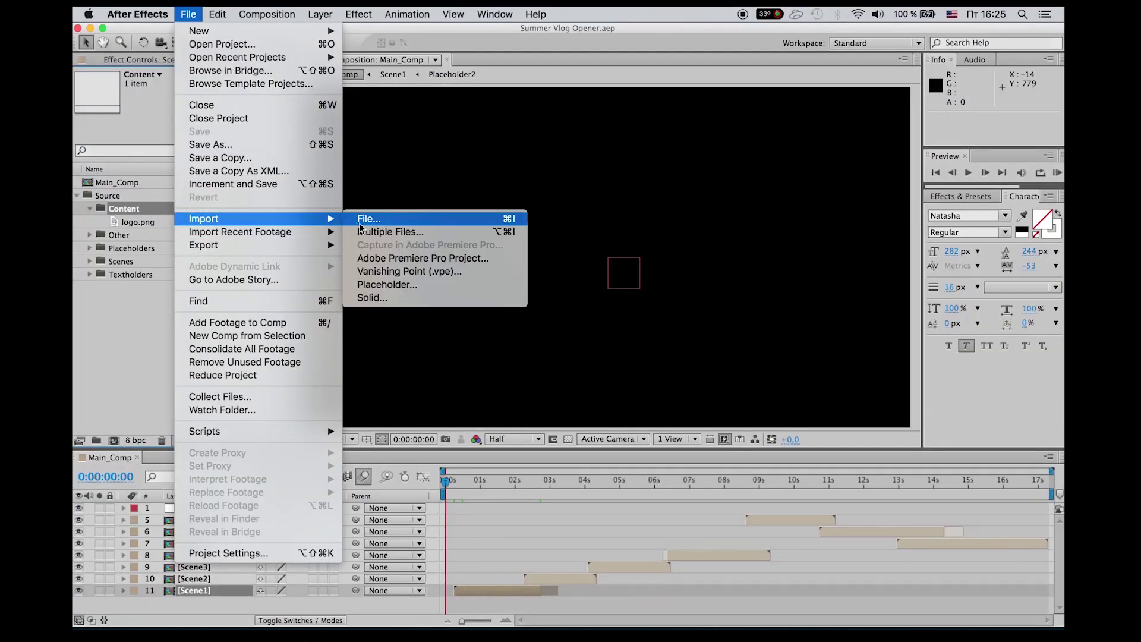
Import all five images, 1.jpg through 5.jpg, into the project
{"action": "left_click", "coordinate": [361, 219]}
{"action": "key", "text": "super+a"}
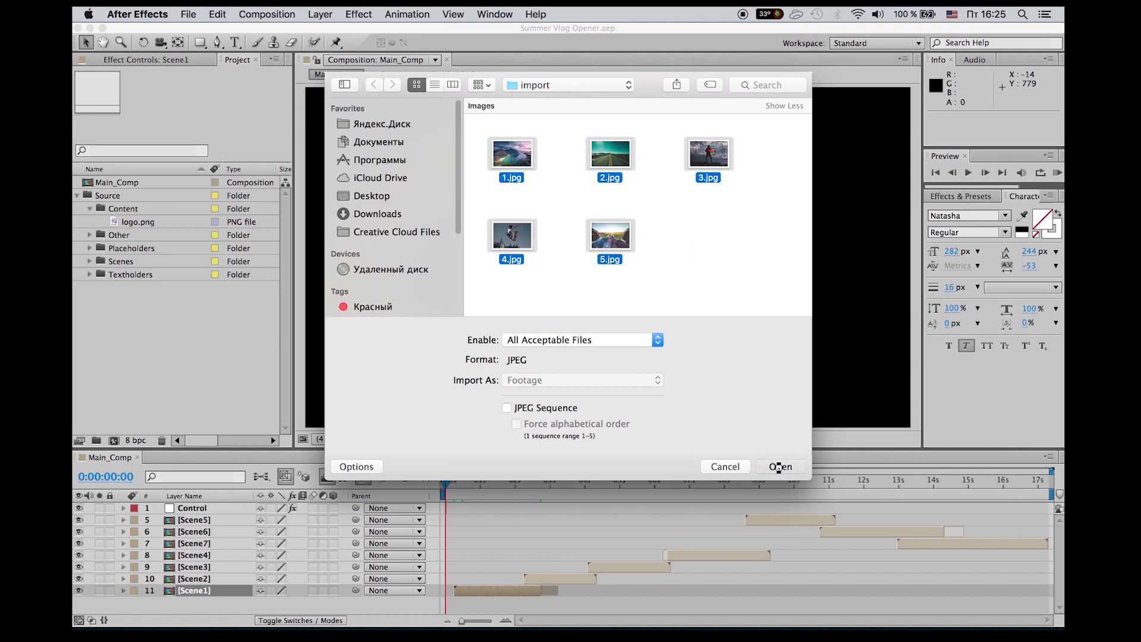
{"action": "left_click", "coordinate": [779, 467]}
Open Scene1's Placeholder1 composition and add 1.jpg beneath its bg layer
{"action": "left_click_drag", "start_coordinate": [466, 480], "coordinate": [502, 480]}
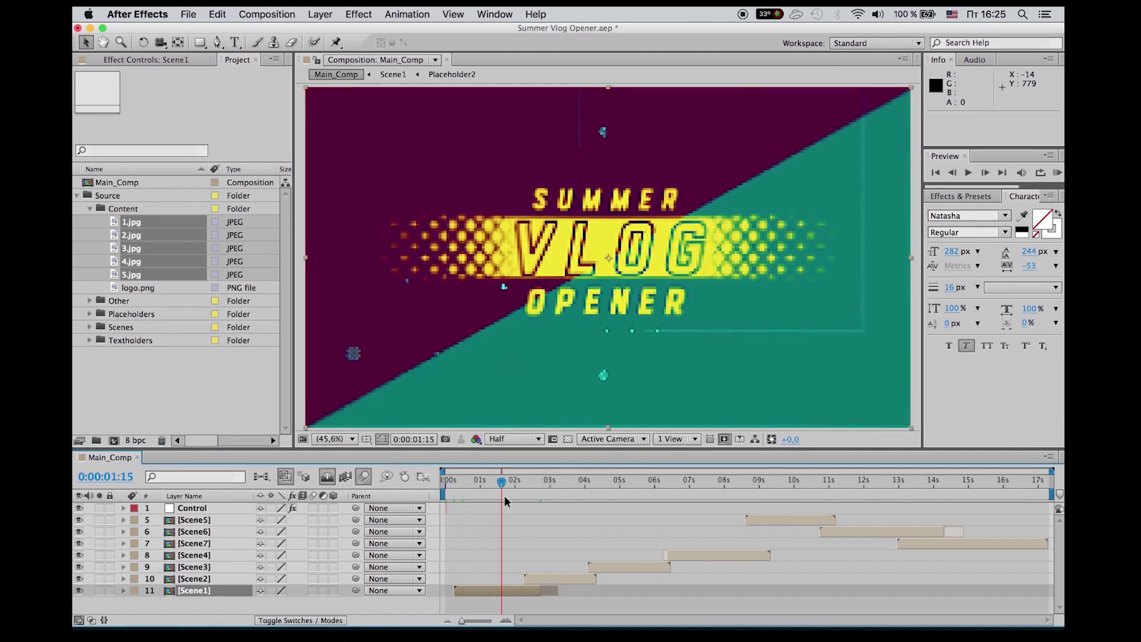
{"action": "right_click", "coordinate": [493, 590]}
{"action": "left_click", "coordinate": [582, 445]}
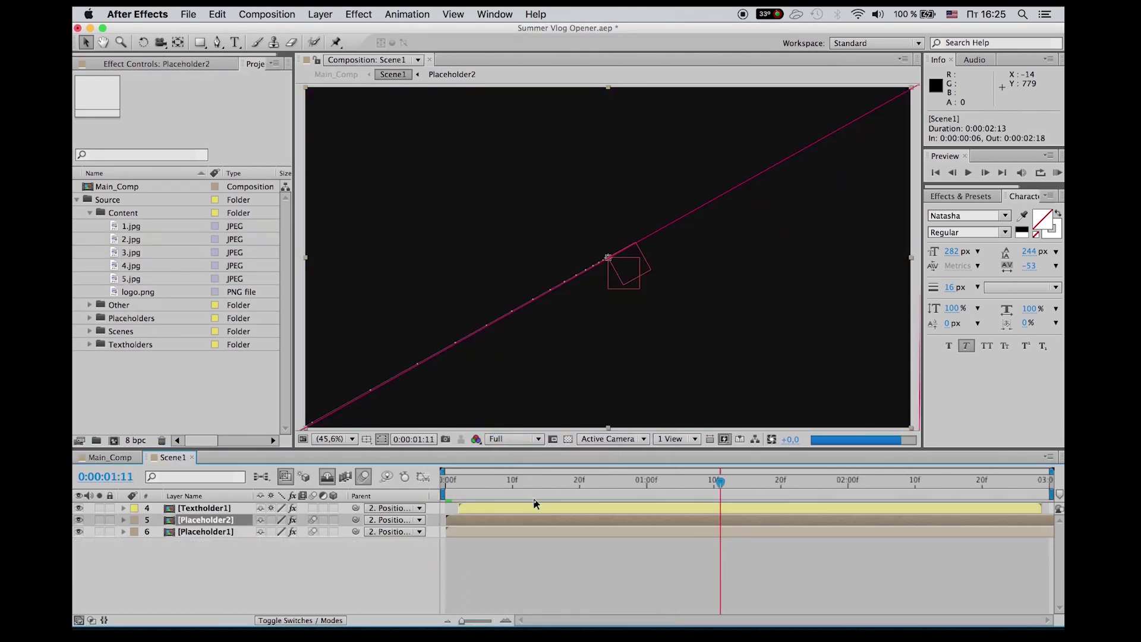
{"action": "right_click", "coordinate": [502, 531]}
{"action": "left_click", "coordinate": [563, 430]}
{"action": "mouse_move", "coordinate": [130, 226]}
{"action": "left_mouse_down"}
{"action": "mouse_move", "coordinate": [202, 587]}
{"action": "mouse_move", "coordinate": [196, 571]}
{"action": "left_mouse_up"}
Hide the bg layer and fit 1.jpg to the Placeholder1 composition width
{"action": "left_click", "coordinate": [79, 508]}
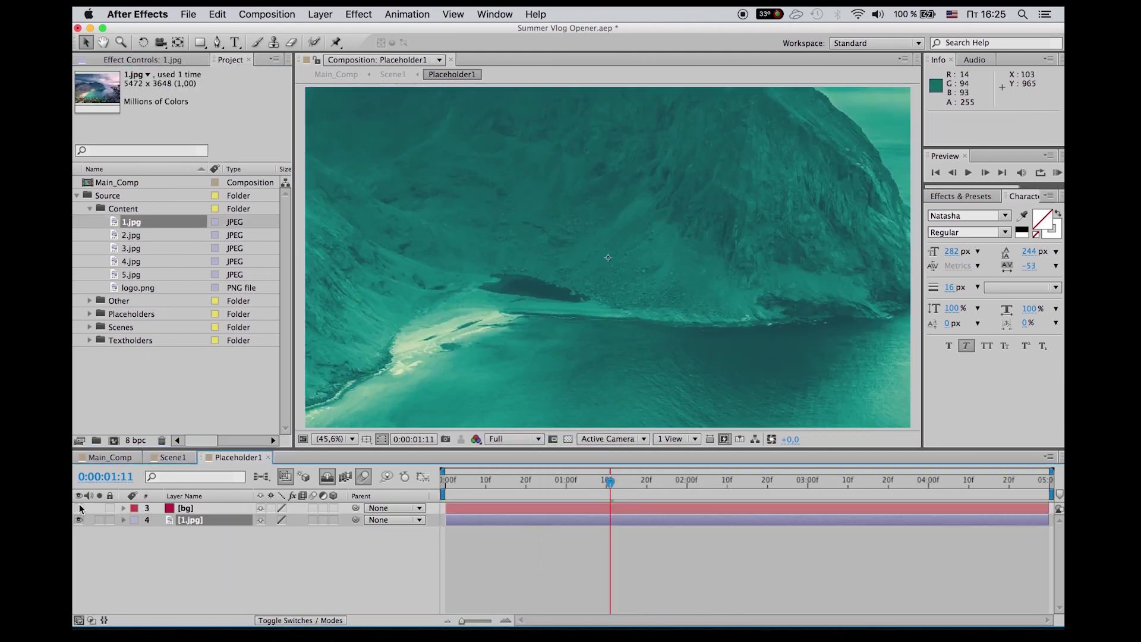
{"action": "right_click", "coordinate": [652, 196]}
{"action": "mouse_move", "coordinate": [713, 255]}
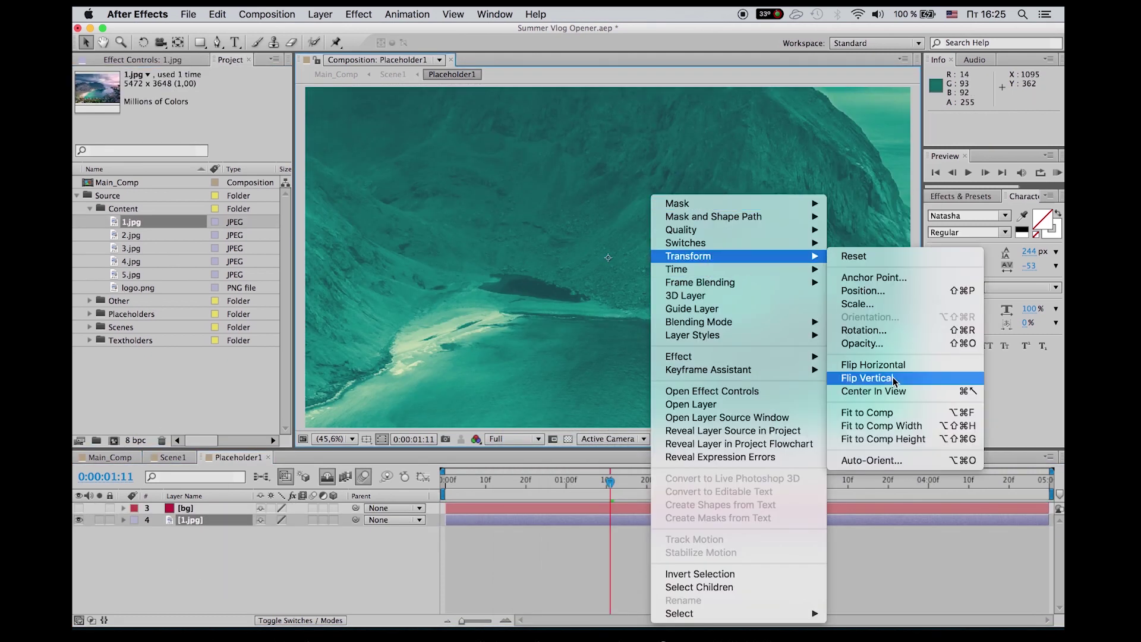
{"action": "left_click", "coordinate": [885, 426]}
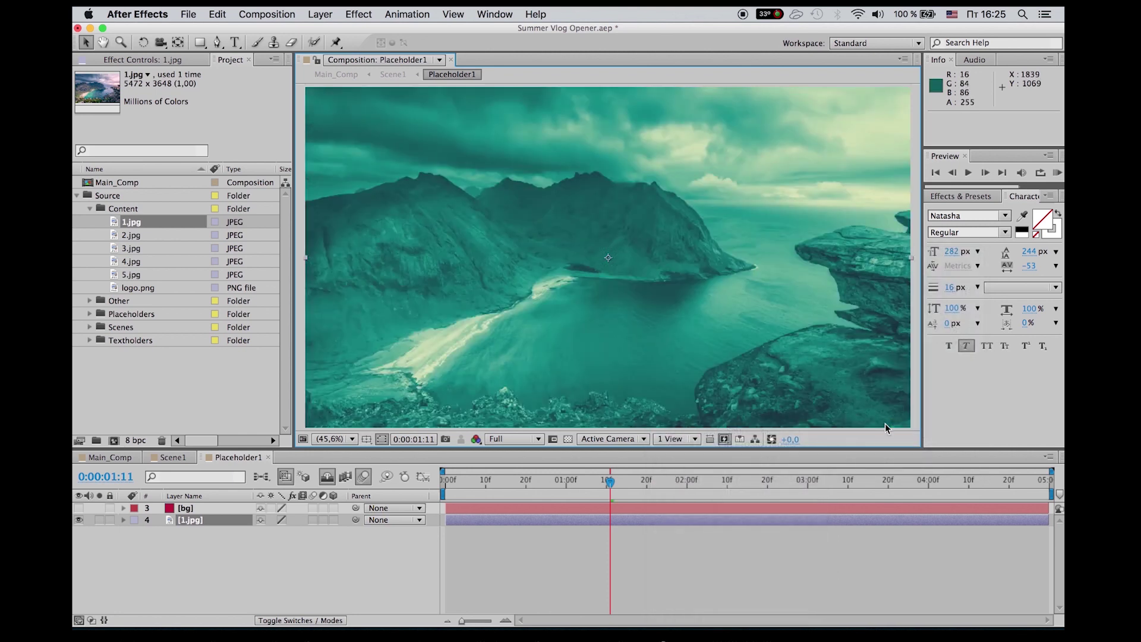
Reveal the shy Transform and color_correct layers, toggling the teal grade off and back on
{"action": "left_click", "coordinate": [327, 477]}
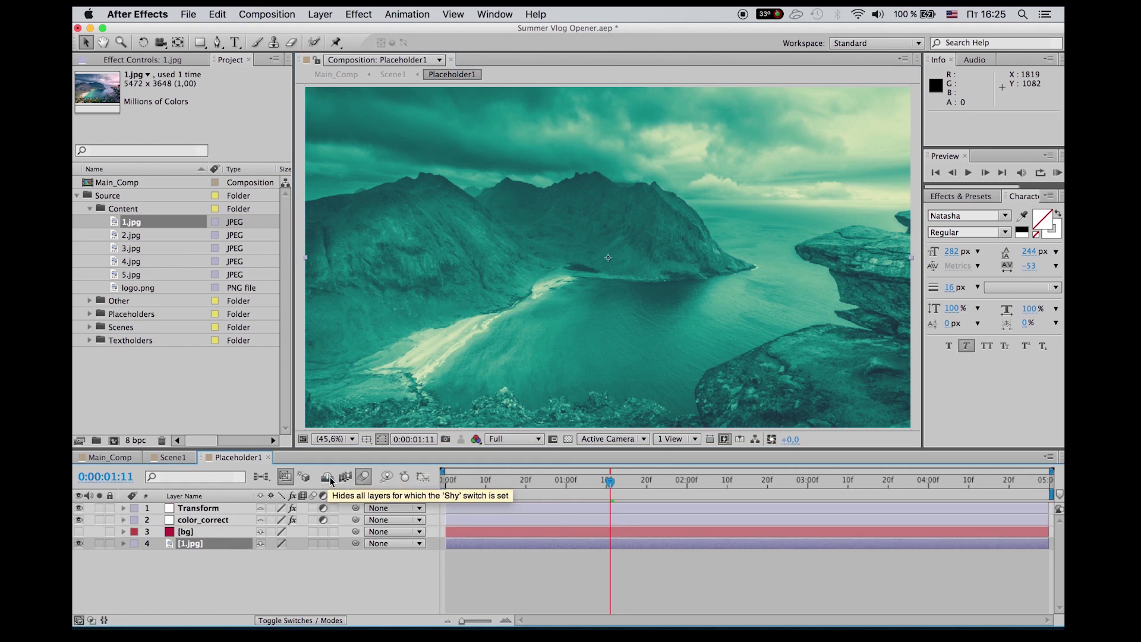
{"action": "left_click", "coordinate": [211, 511]}
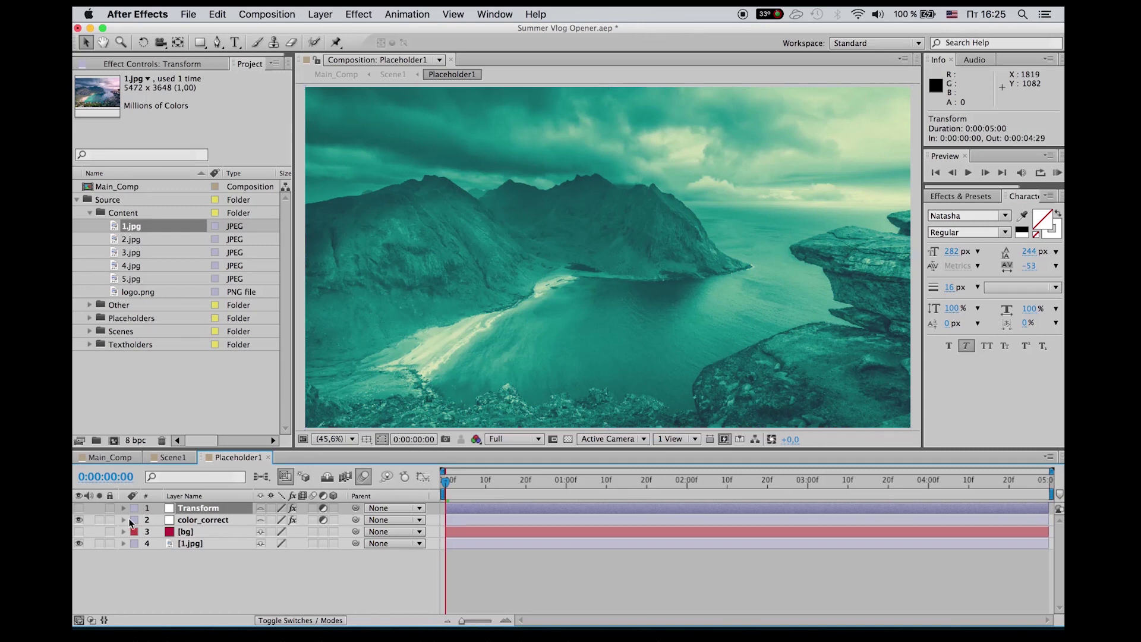
{"action": "left_click", "coordinate": [79, 520]}
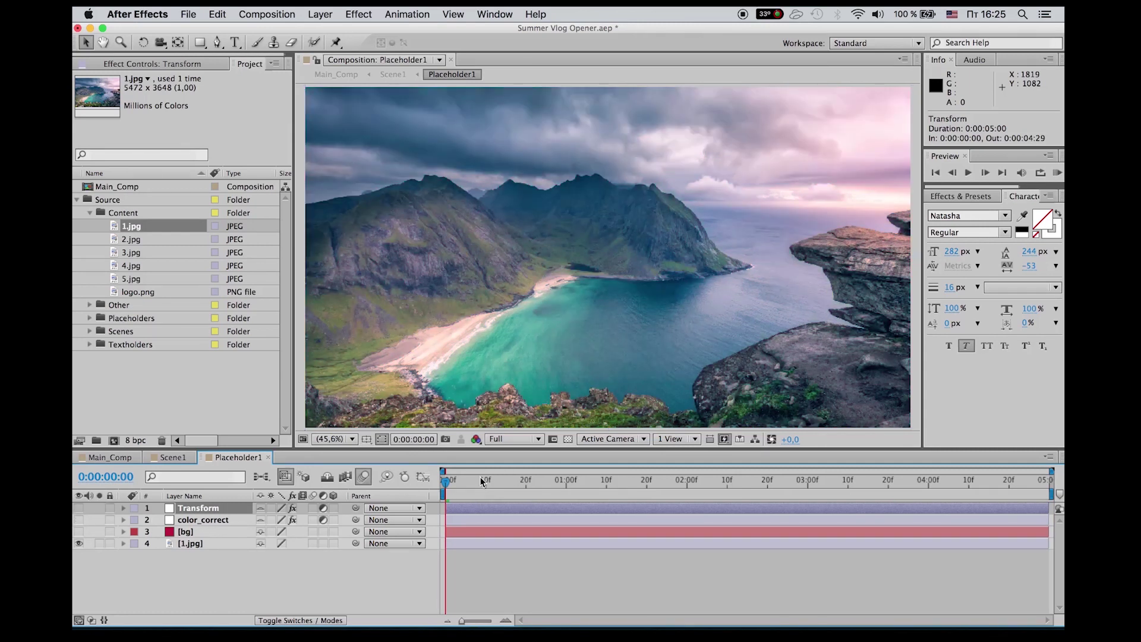
{"action": "left_click", "coordinate": [723, 478]}
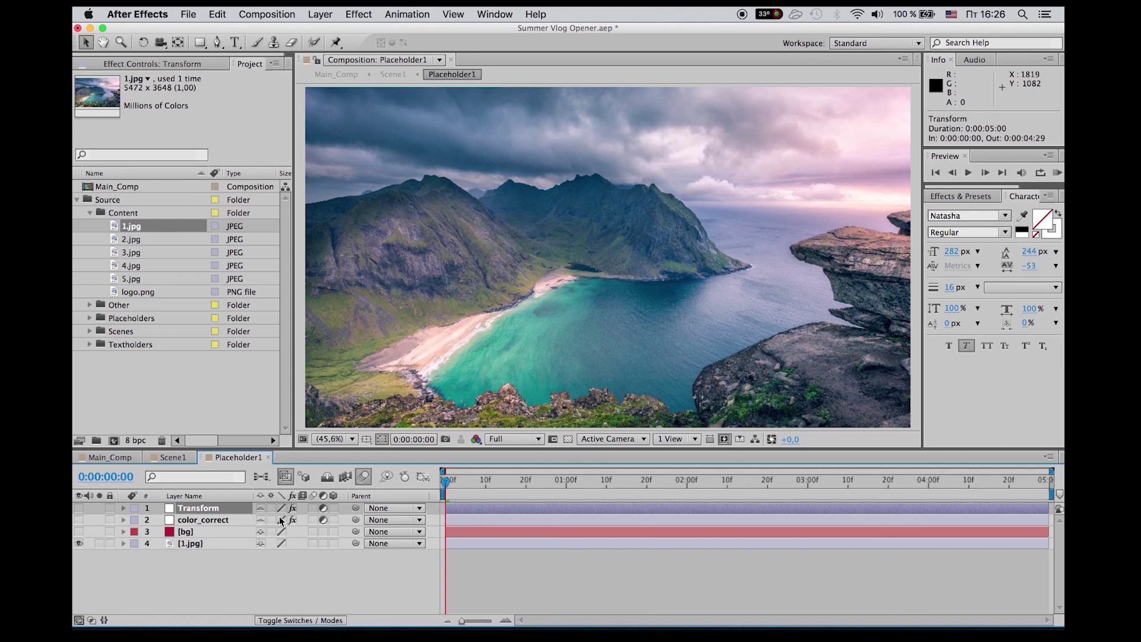
{"action": "left_click_drag", "start_coordinate": [78, 521], "coordinate": [77, 509]}
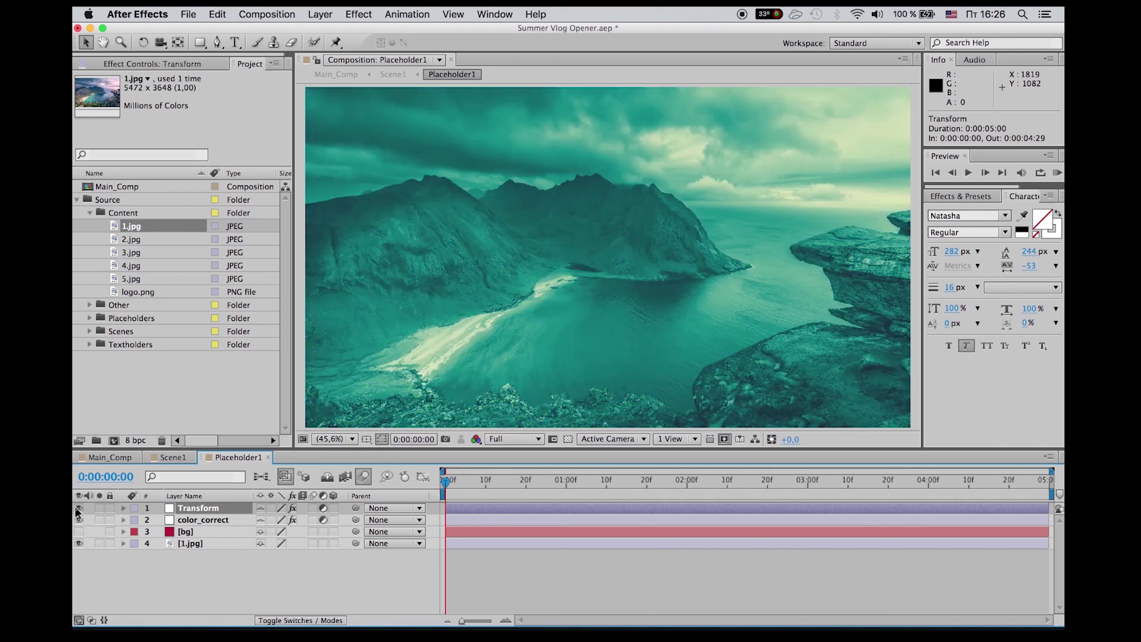
Open the Placeholder2 composition, add 2.jpg, and hide its bg layer
{"action": "left_click", "coordinate": [268, 457]}
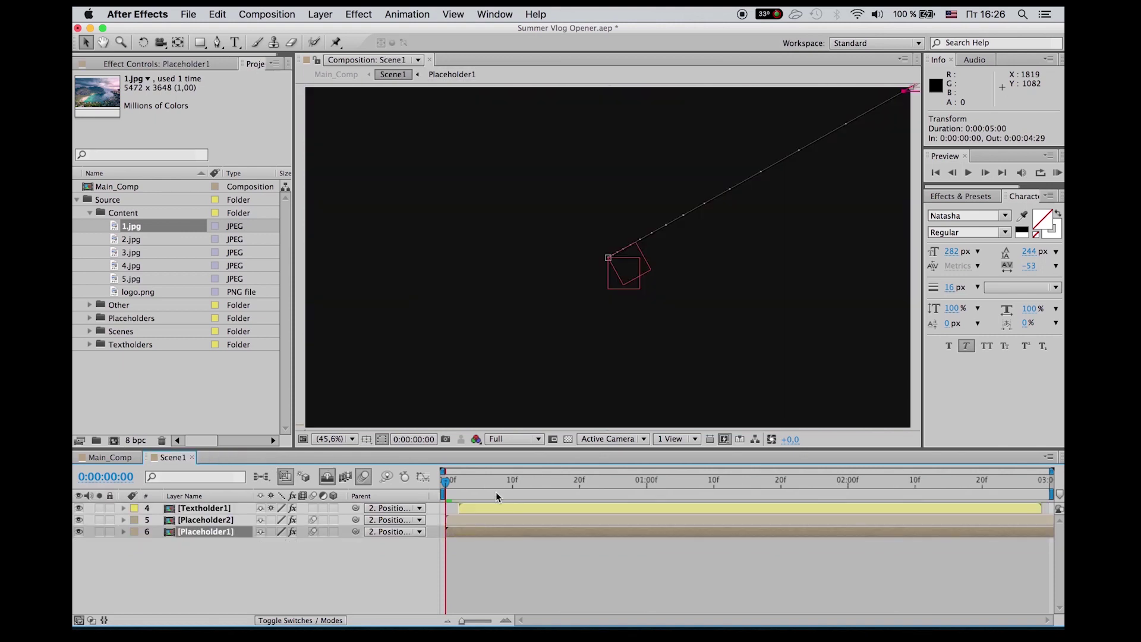
{"action": "left_click", "coordinate": [652, 480]}
{"action": "right_click", "coordinate": [612, 520]}
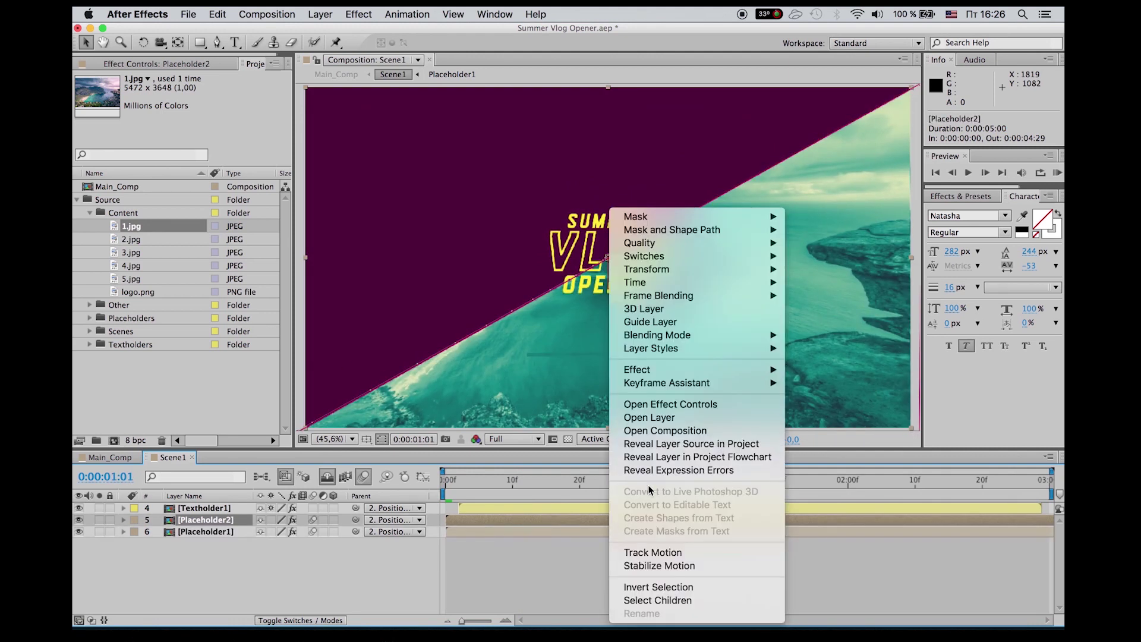
{"action": "left_click", "coordinate": [675, 431]}
{"action": "left_click_drag", "start_coordinate": [131, 238], "coordinate": [179, 521]}
{"action": "left_click", "coordinate": [79, 508]}
Preview Placeholder2, then return to Scene1's title frame and open Textholder1
{"action": "key", "text": "space"}
{"action": "left_click", "coordinate": [327, 479]}
{"action": "left_click", "coordinate": [268, 457]}
{"action": "left_click_drag", "start_coordinate": [484, 495], "coordinate": [687, 490]}
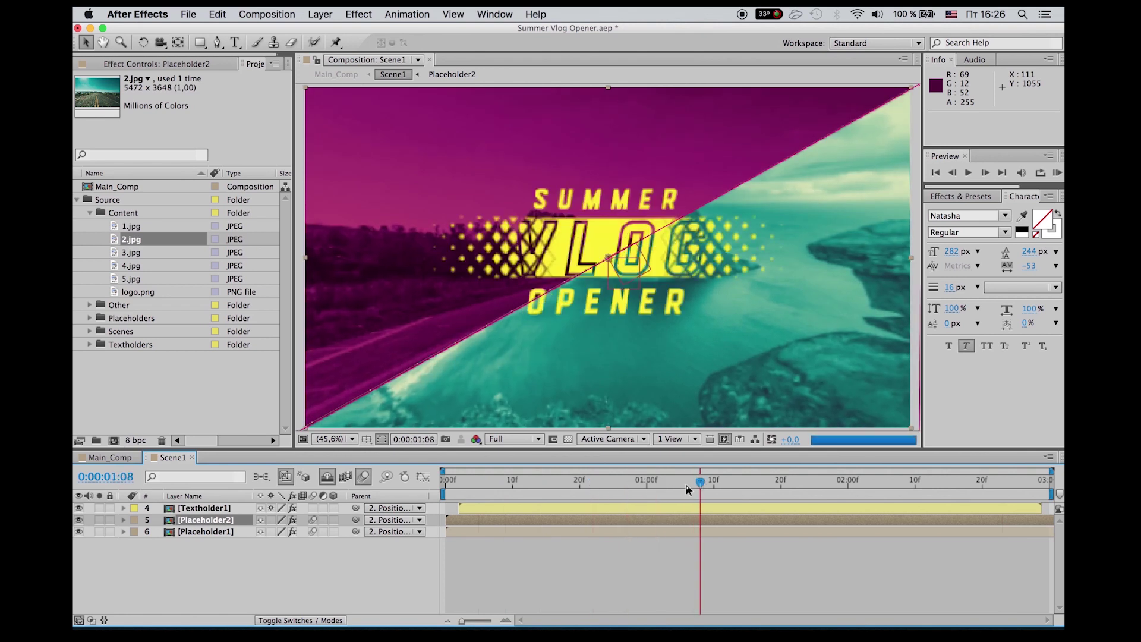
{"action": "right_click", "coordinate": [655, 509]}
{"action": "left_click", "coordinate": [707, 433]}
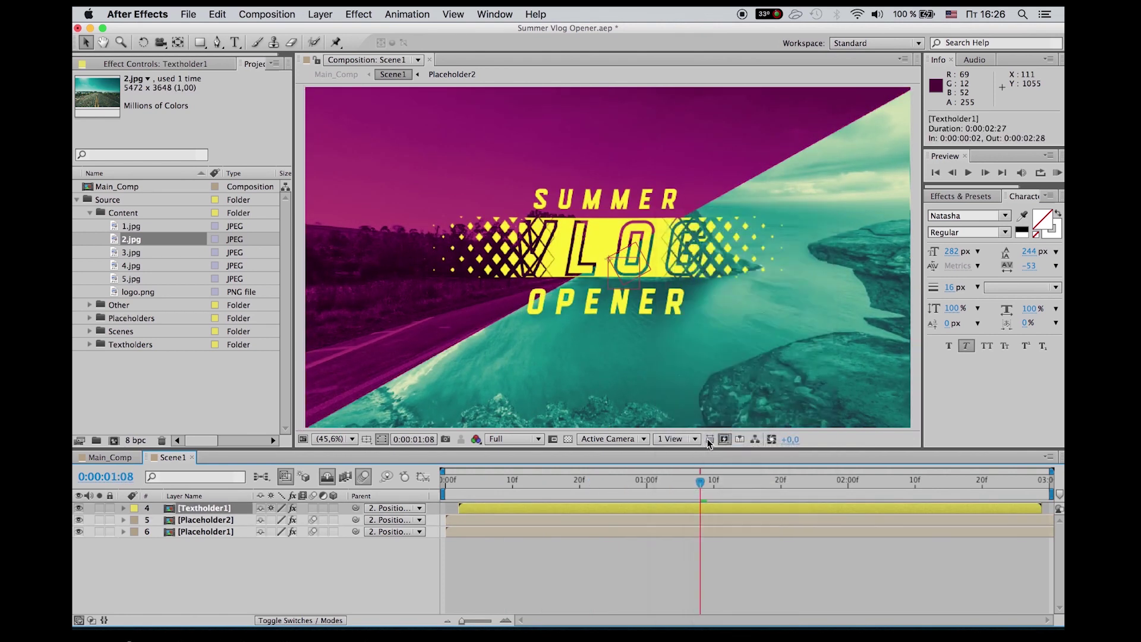
Replace the SUMMER title with TEXT 1
{"action": "left_click", "coordinate": [618, 509]}
{"action": "double_click", "coordinate": [658, 202]}
{"action": "type", "text": "TE"}
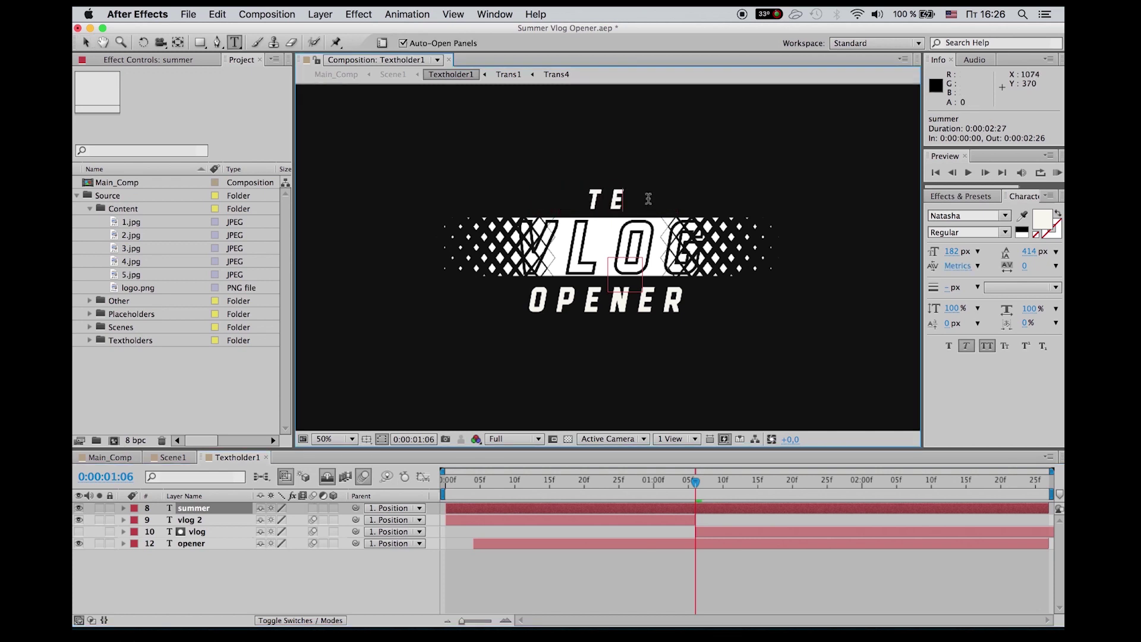
{"action": "type", "text": "XT"}
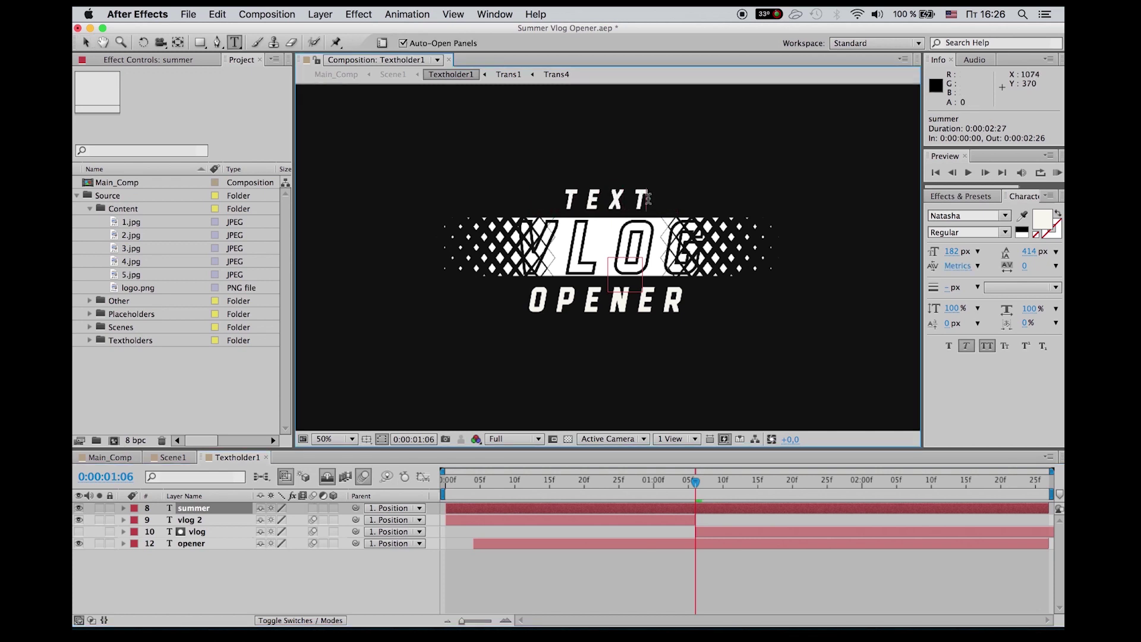
{"action": "type", "text": " 1"}
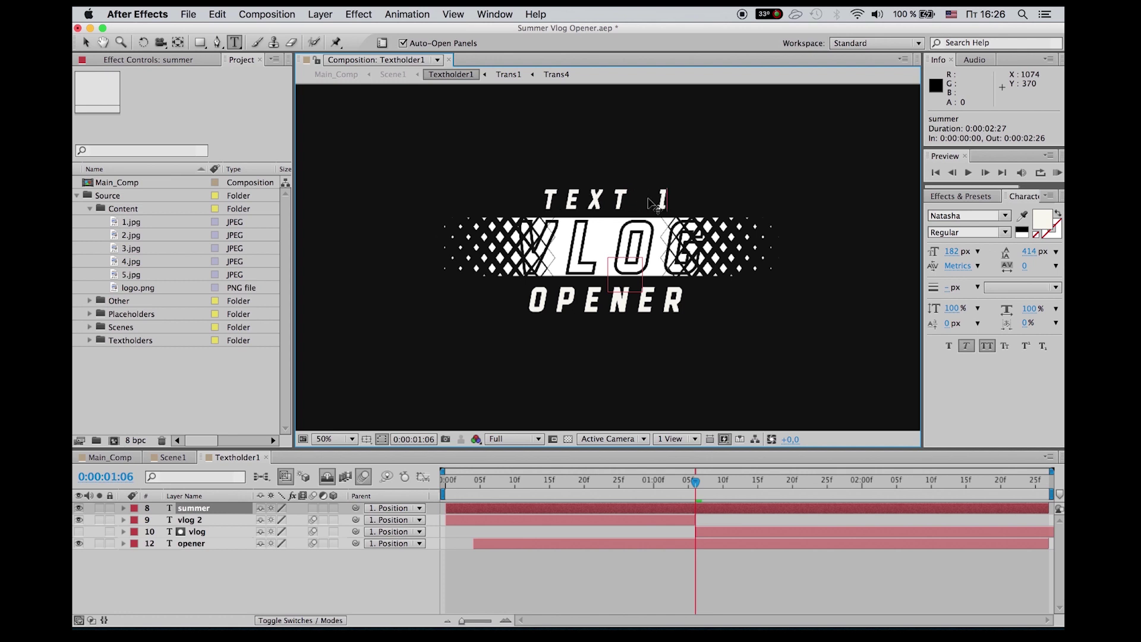
{"action": "key", "text": "Escape"}
Retype the vlog 2 title as TEXT 2 and copy that wording
{"action": "left_click", "coordinate": [626, 493]}
{"action": "left_click", "coordinate": [619, 526]}
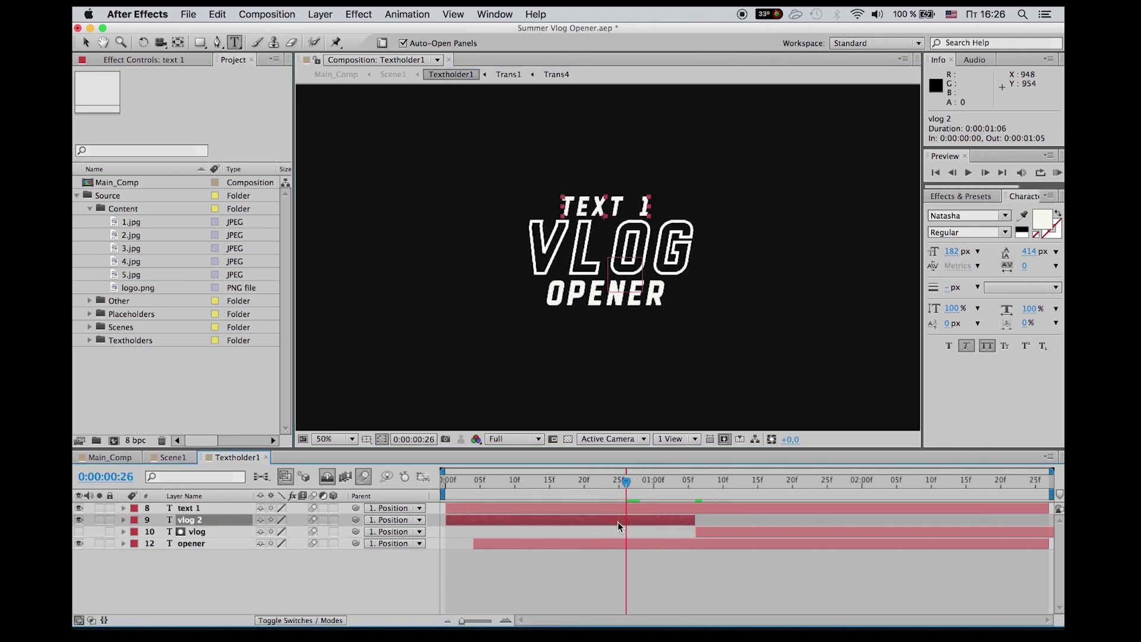
{"action": "left_click_drag", "start_coordinate": [676, 246], "coordinate": [495, 258]}
{"action": "type", "text": "TEXT 2"}
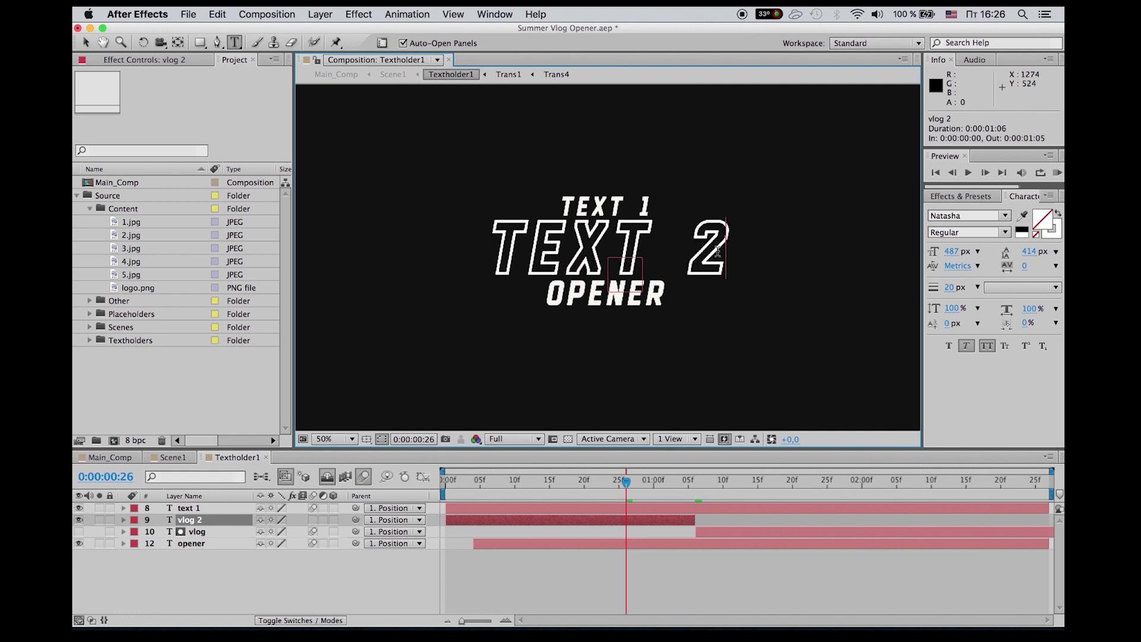
{"action": "key", "text": "super+a"}
{"action": "key", "text": "super+c"}
{"action": "left_click", "coordinate": [217, 14]}
{"action": "left_click", "coordinate": [240, 92]}
Paste TEXT 2 over the second VLOG title on the vlog layer
{"action": "left_click_drag", "start_coordinate": [697, 484], "coordinate": [729, 484]}
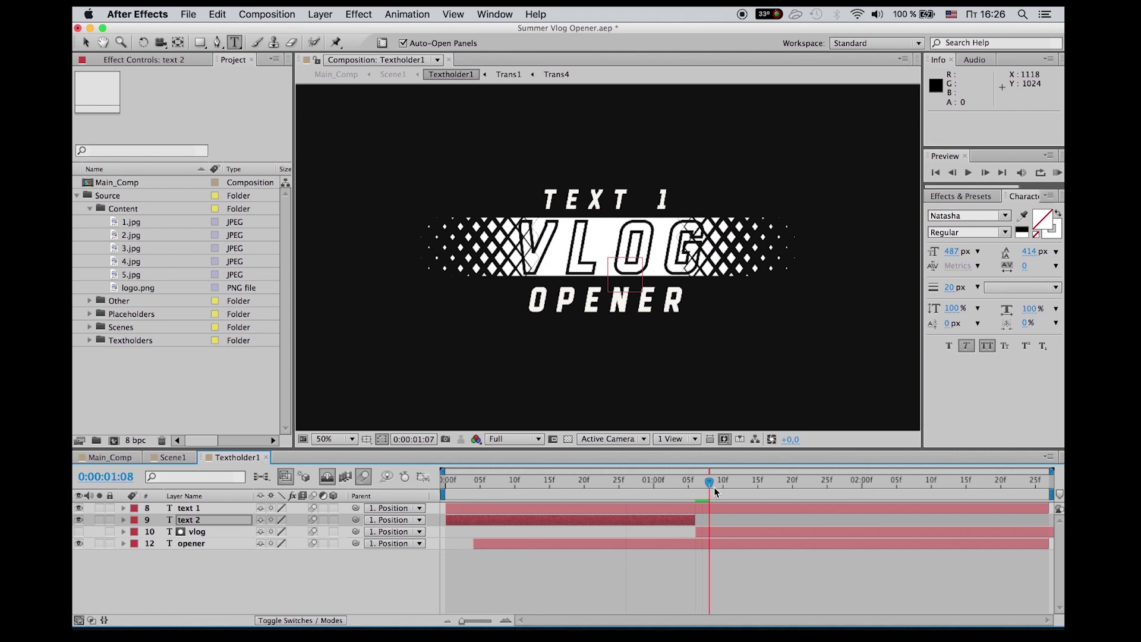
{"action": "left_click", "coordinate": [730, 532]}
{"action": "left_click_drag", "start_coordinate": [684, 252], "coordinate": [493, 253]}
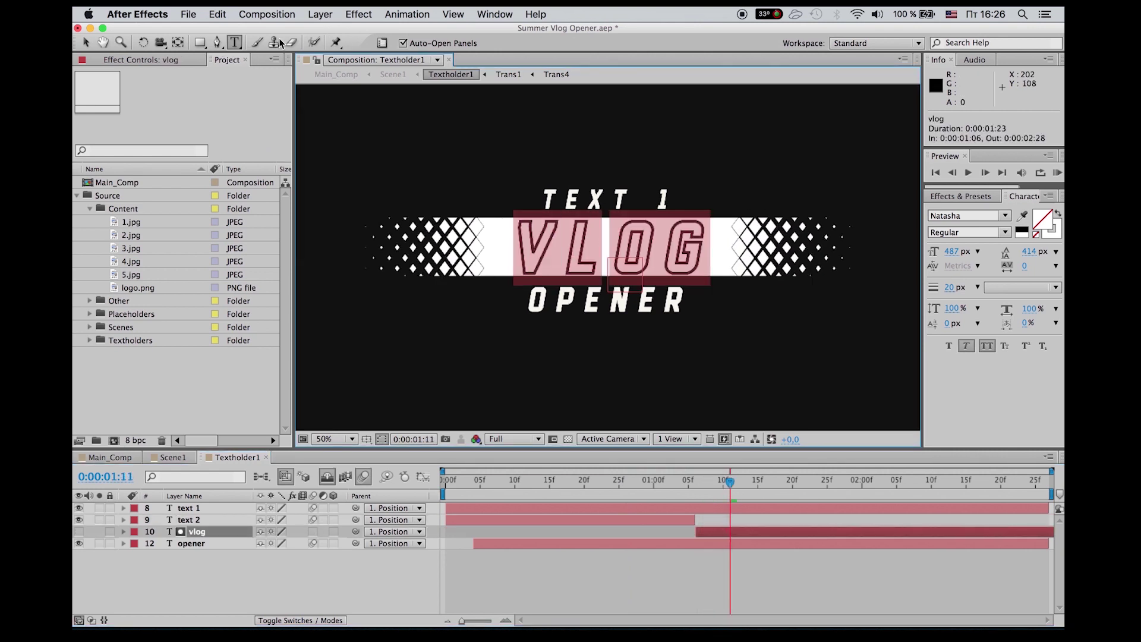
{"action": "left_click", "coordinate": [217, 15]}
{"action": "left_click", "coordinate": [238, 117]}
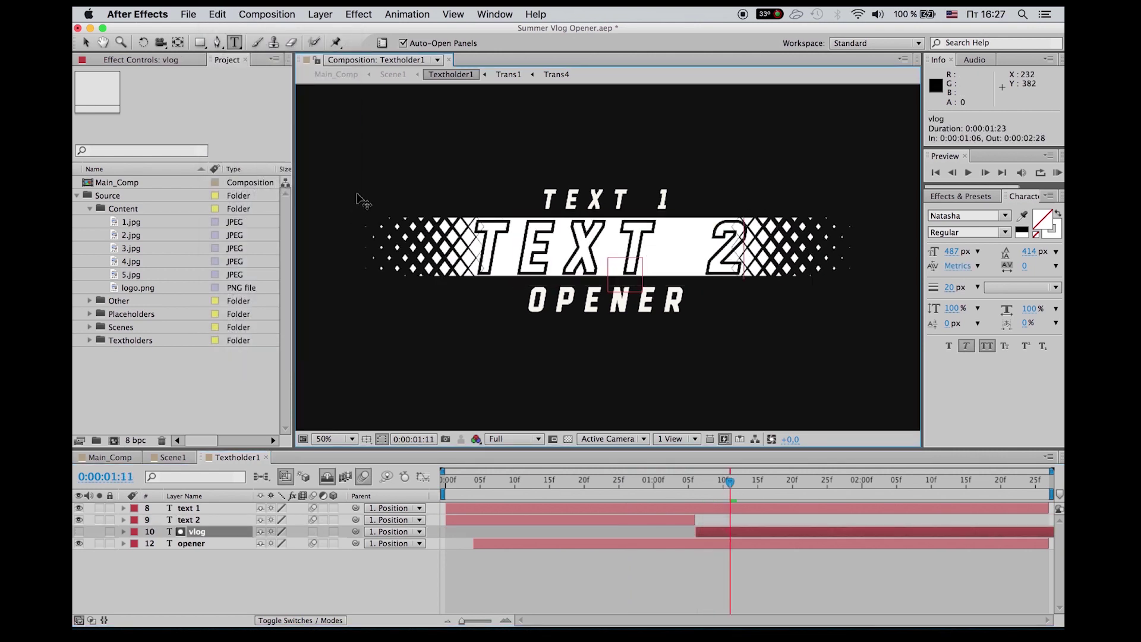
{"action": "left_click", "coordinate": [759, 571]}
Replace the OPENER title with TEXT 3
{"action": "left_click", "coordinate": [693, 543]}
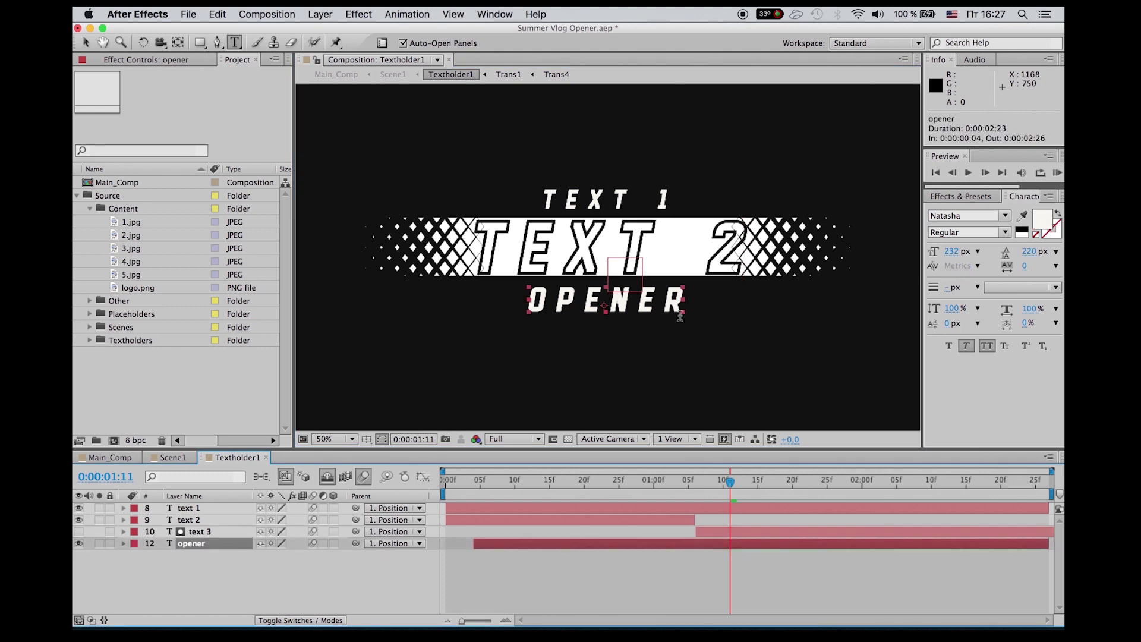
{"action": "left_click_drag", "start_coordinate": [681, 316], "coordinate": [484, 301]}
{"action": "type", "text": "text 3"}
{"action": "left_click", "coordinate": [523, 579]}
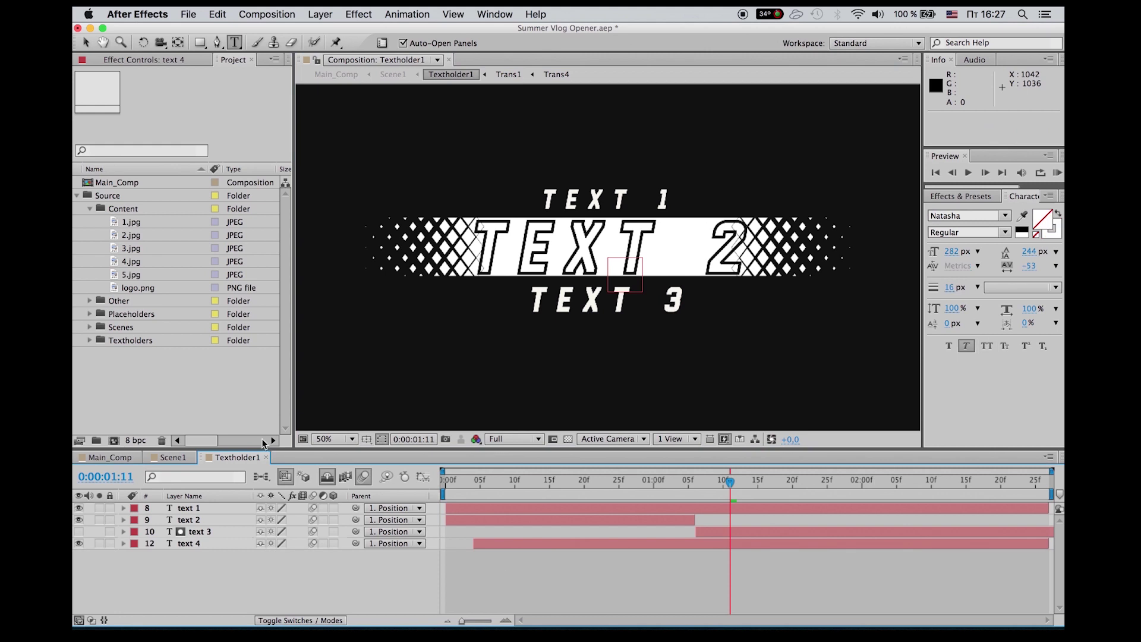
Return to Scene1 and play it back with the new titles
{"action": "left_click", "coordinate": [267, 457]}
{"action": "mouse_move", "coordinate": [731, 480]}
{"action": "left_mouse_down"}
{"action": "mouse_move", "coordinate": [546, 483]}
{"action": "mouse_move", "coordinate": [843, 462]}
{"action": "left_mouse_up"}
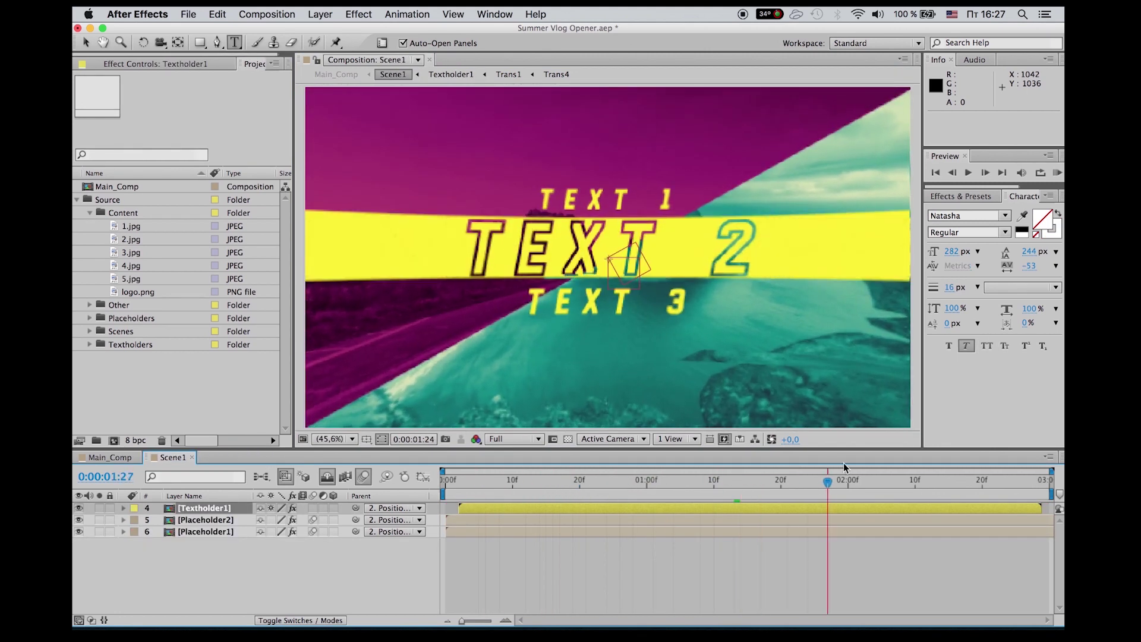
{"action": "key", "text": "space"}
Go back to Main_Comp and open Scene2's Placeholder3 composition
{"action": "left_click", "coordinate": [192, 458]}
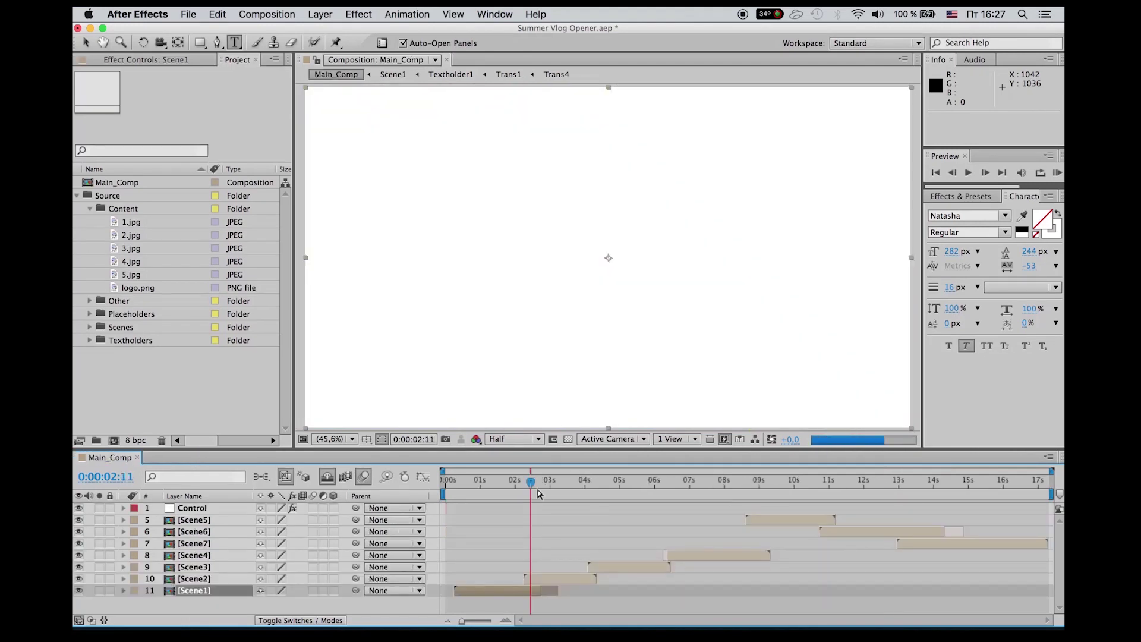
{"action": "right_click", "coordinate": [557, 578]}
{"action": "left_click", "coordinate": [594, 427]}
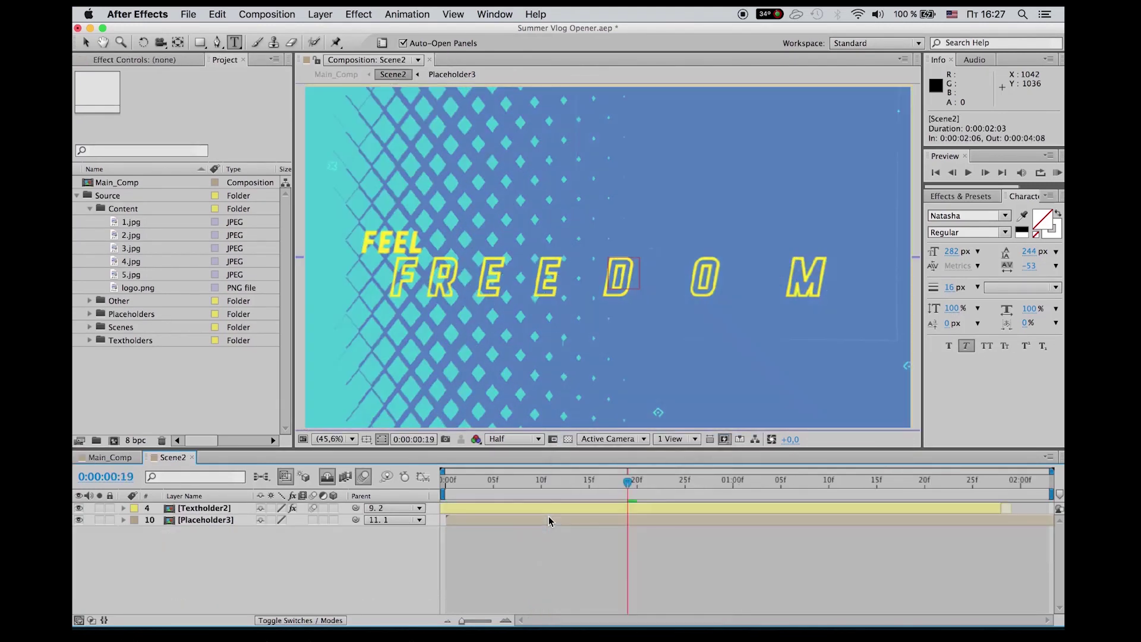
{"action": "right_click", "coordinate": [549, 521]}
{"action": "left_click", "coordinate": [588, 432]}
Add 3.jpg beneath bg in Placeholder3 and fit it to the composition width
{"action": "left_click", "coordinate": [129, 253]}
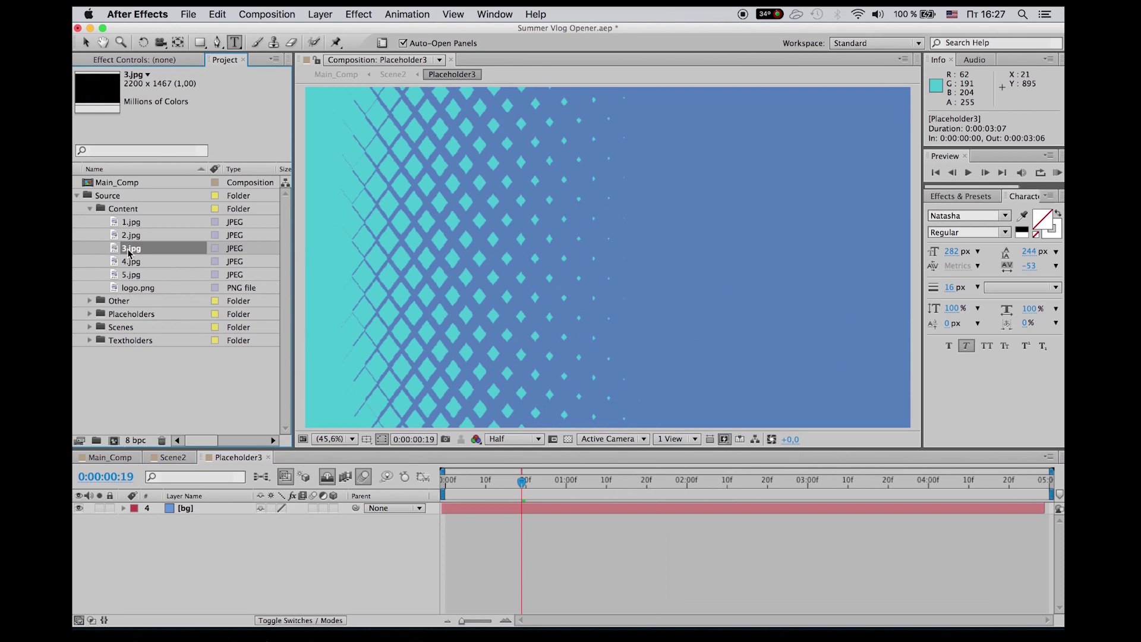
{"action": "left_click_drag", "start_coordinate": [129, 252], "coordinate": [159, 530]}
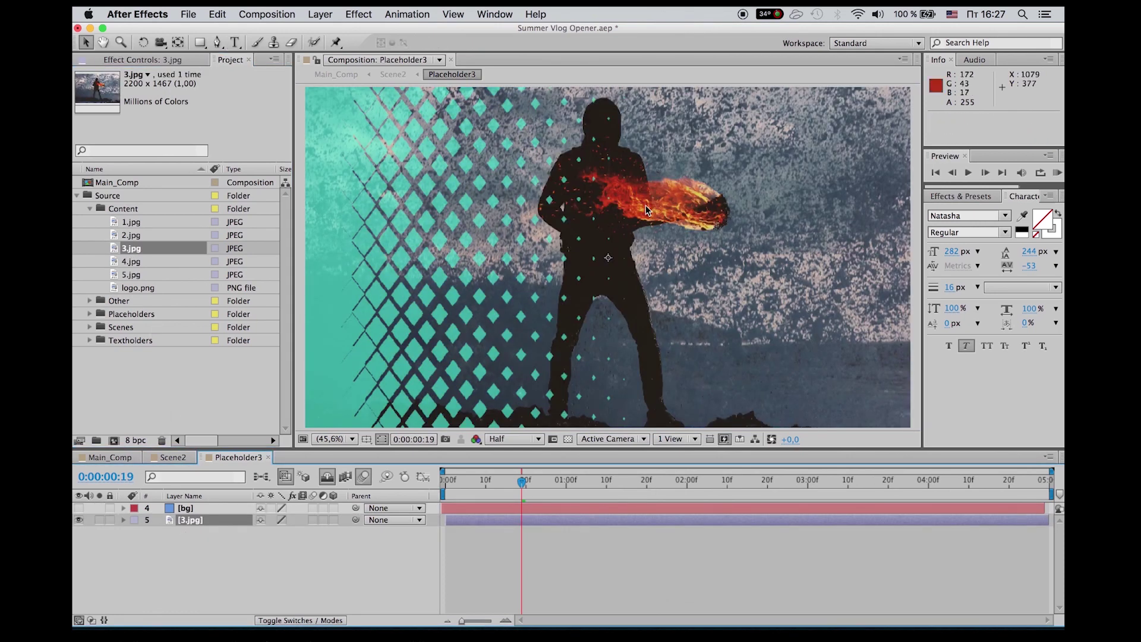
{"action": "right_click", "coordinate": [646, 209]}
{"action": "left_click", "coordinate": [904, 422]}
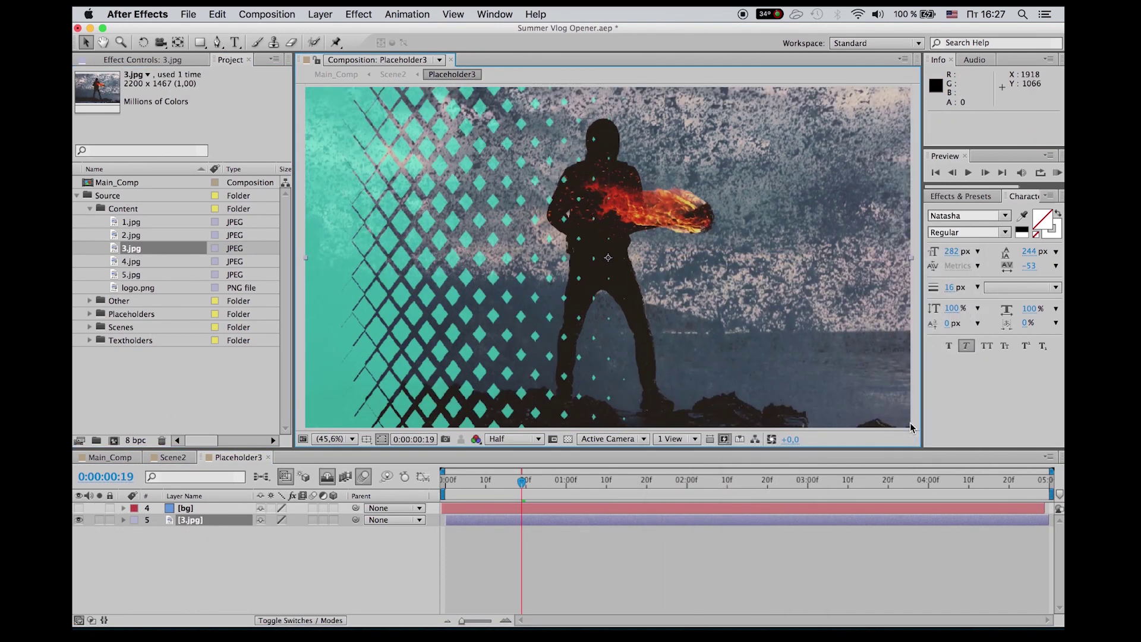
{"action": "left_click", "coordinate": [438, 485]}
Return to Scene2 and scrub to about one second in
{"action": "left_click", "coordinate": [268, 457]}
{"action": "left_click_drag", "start_coordinate": [450, 482], "coordinate": [741, 488]}
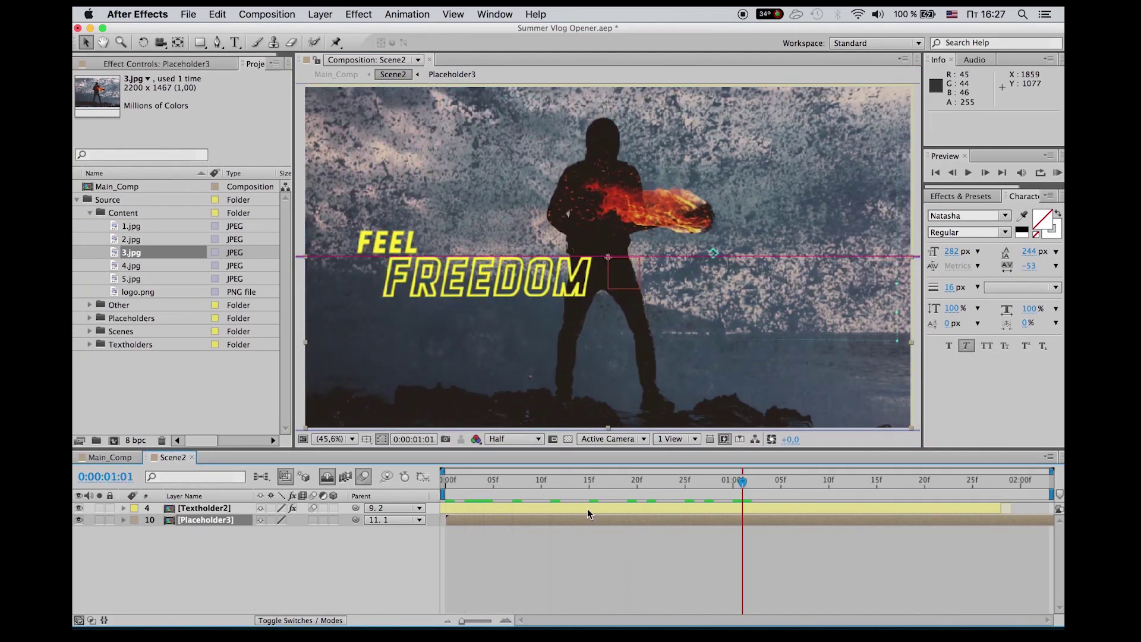
{"action": "right_click", "coordinate": [587, 513]}
Open Textholder2 and retype FEEL FREEDOM as SECOND TEXT HERE
{"action": "left_click", "coordinate": [621, 430]}
{"action": "double_click", "coordinate": [415, 252]}
{"action": "left_click_drag", "start_coordinate": [415, 252], "coordinate": [338, 247]}
{"action": "type", "text": "SECOND"}
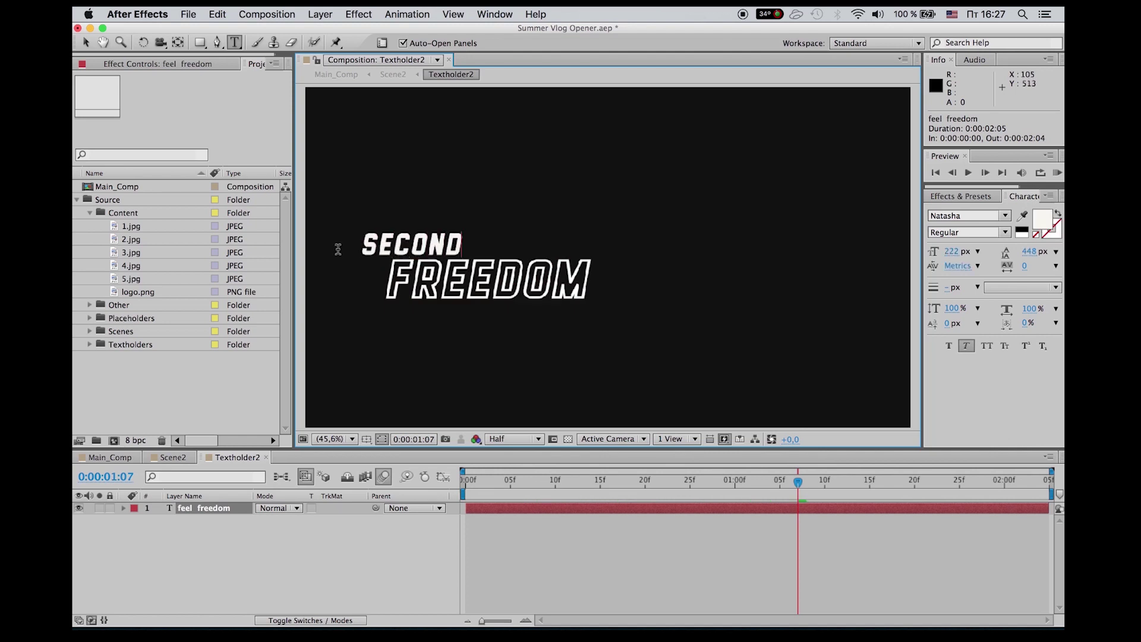
{"action": "left_click_drag", "start_coordinate": [570, 275], "coordinate": [347, 282]}
{"action": "type", "text": "TEX"}
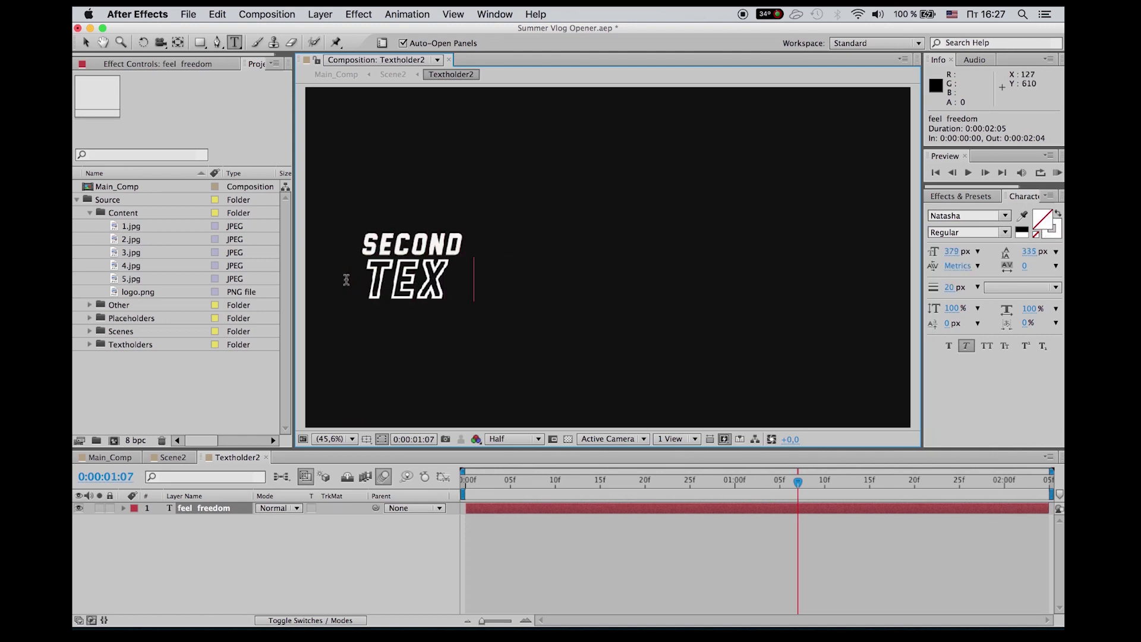
{"action": "type", "text": " here"}
{"action": "key", "text": "KP_Enter"}
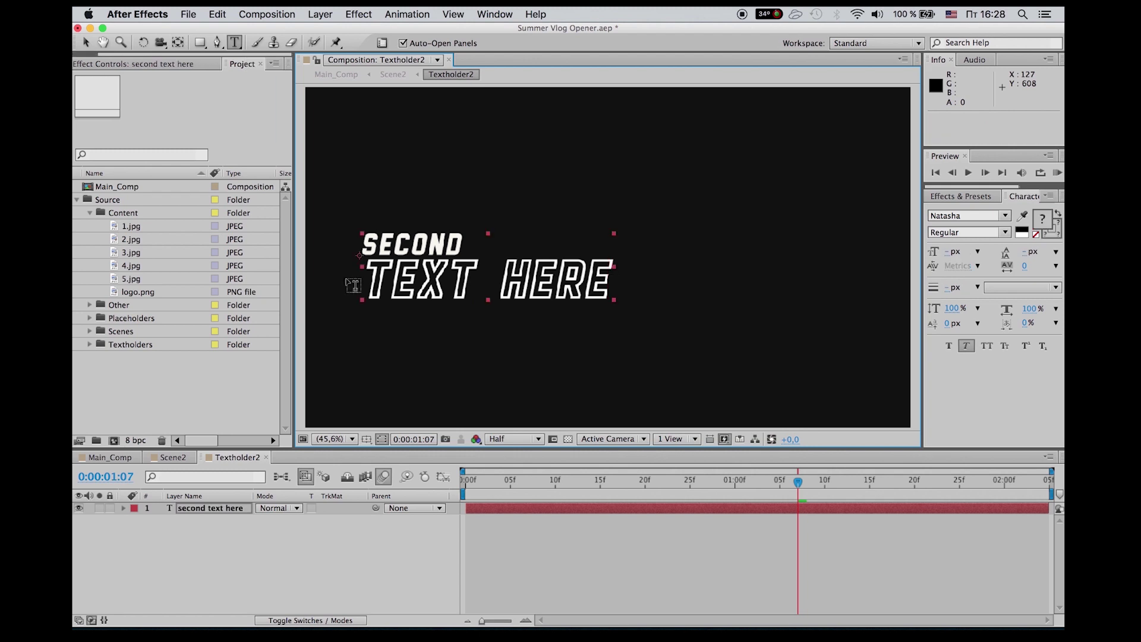
{"action": "key", "text": "KP_Enter"}
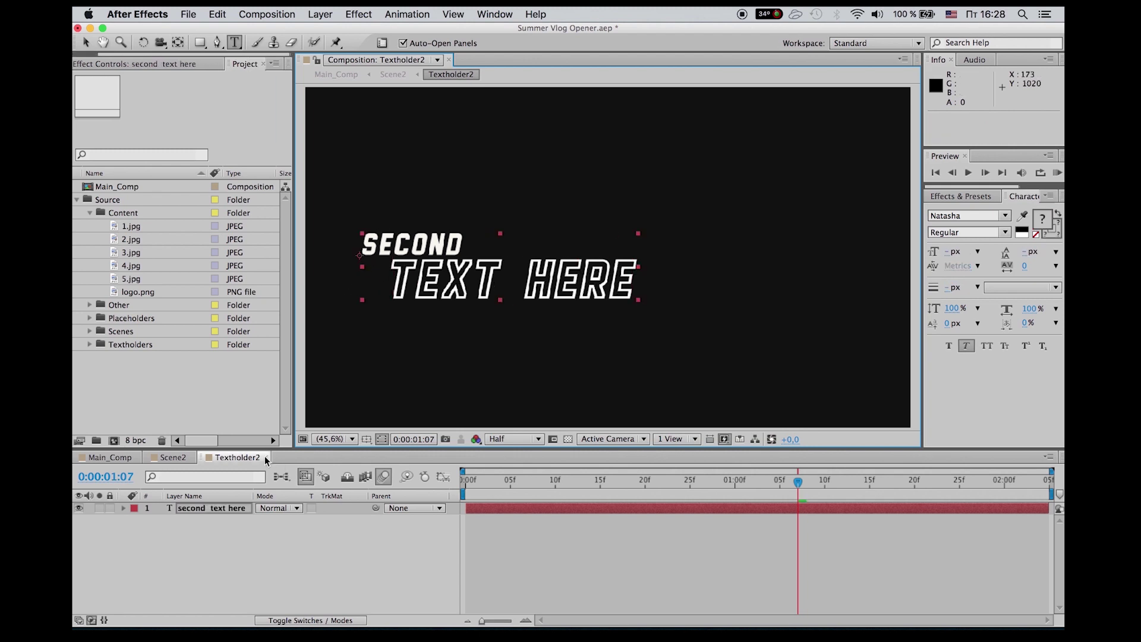
{"action": "left_click", "coordinate": [266, 458]}
Check the new Scene2 title, then return to Main_Comp and open Scene7
{"action": "left_click_drag", "start_coordinate": [606, 480], "coordinate": [926, 461]}
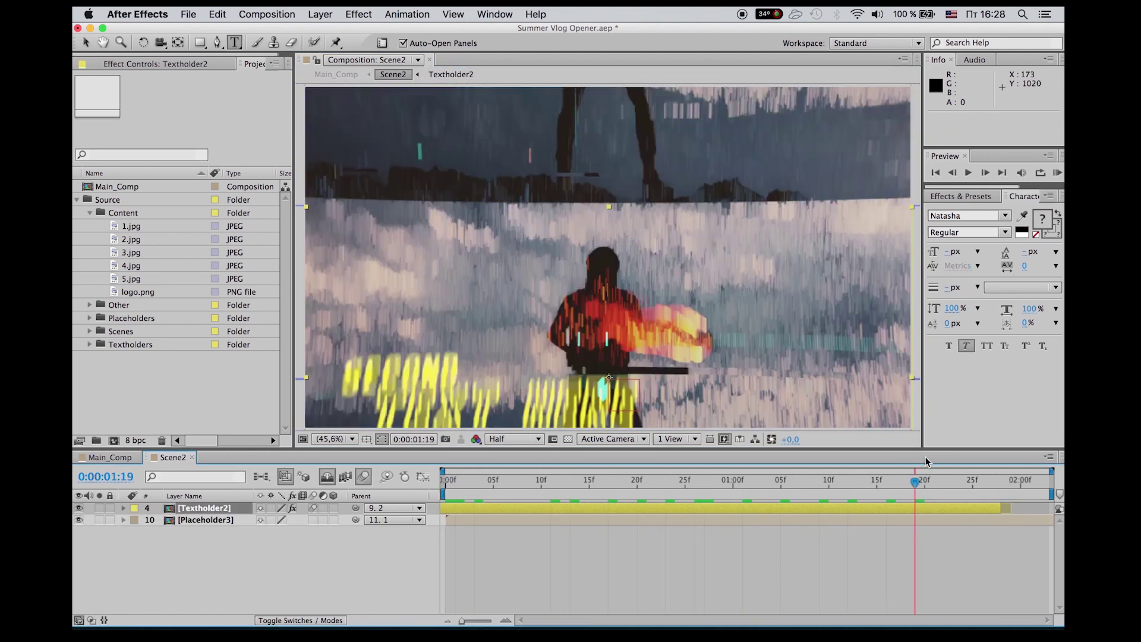
{"action": "left_click", "coordinate": [191, 458]}
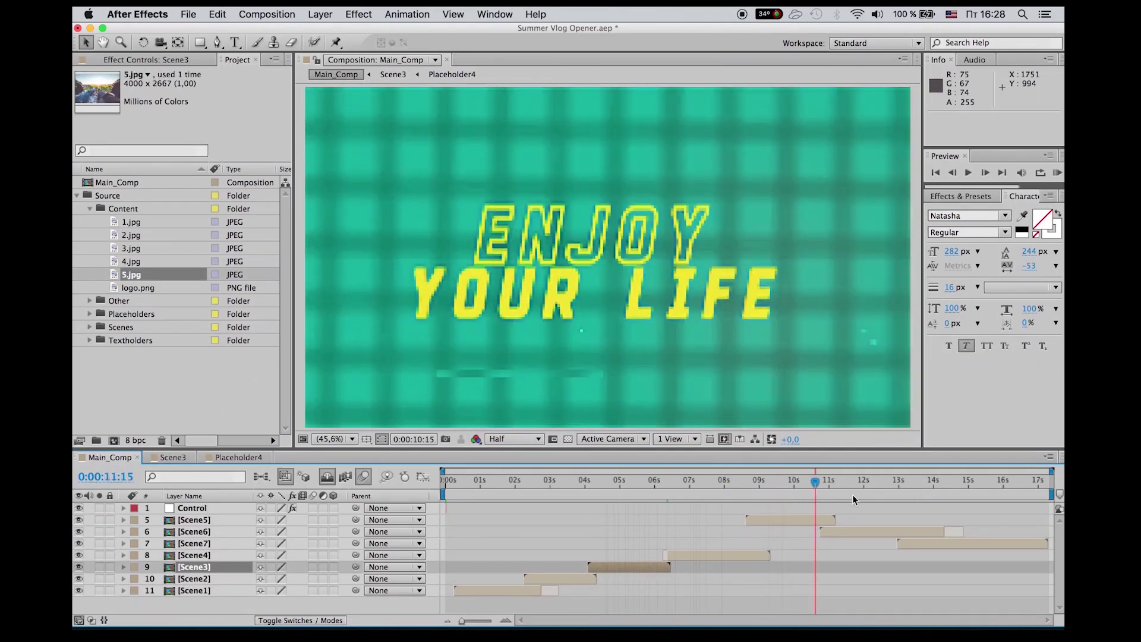
{"action": "mouse_move", "coordinate": [603, 488]}
{"action": "left_mouse_down"}
{"action": "mouse_move", "coordinate": [866, 501]}
{"action": "mouse_move", "coordinate": [964, 547]}
{"action": "left_mouse_up"}
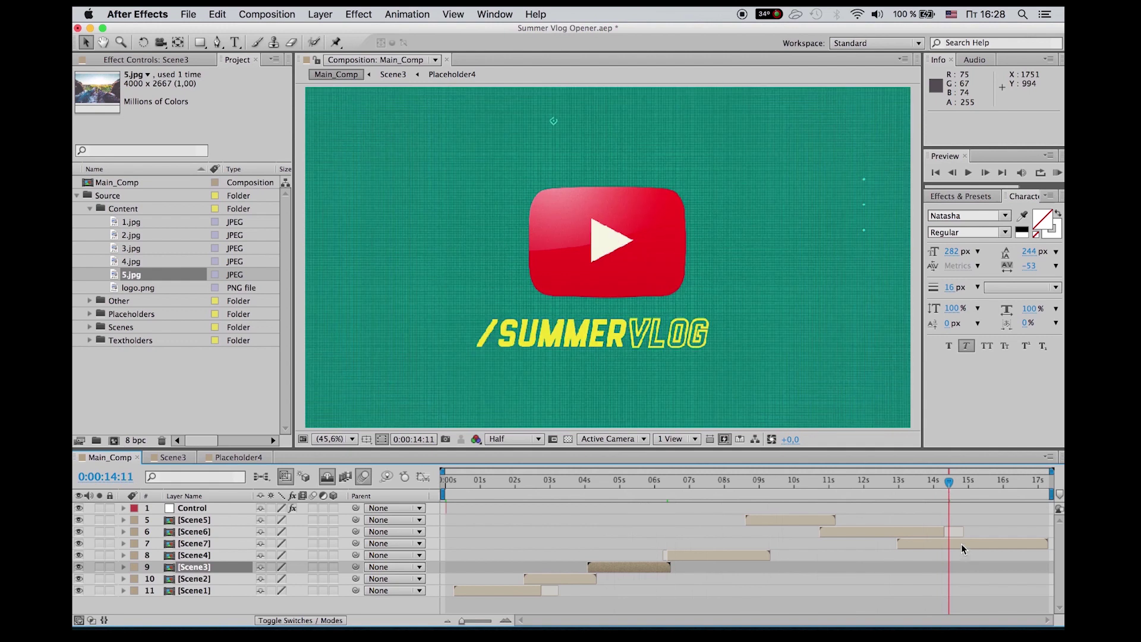
{"action": "right_click", "coordinate": [964, 548]}
{"action": "left_click", "coordinate": [945, 429]}
In Placeholder11, hide bg, add 5.jpg, and fit it to the composition width
{"action": "right_click", "coordinate": [500, 532]}
{"action": "left_click", "coordinate": [557, 430]}
{"action": "left_click", "coordinate": [79, 508]}
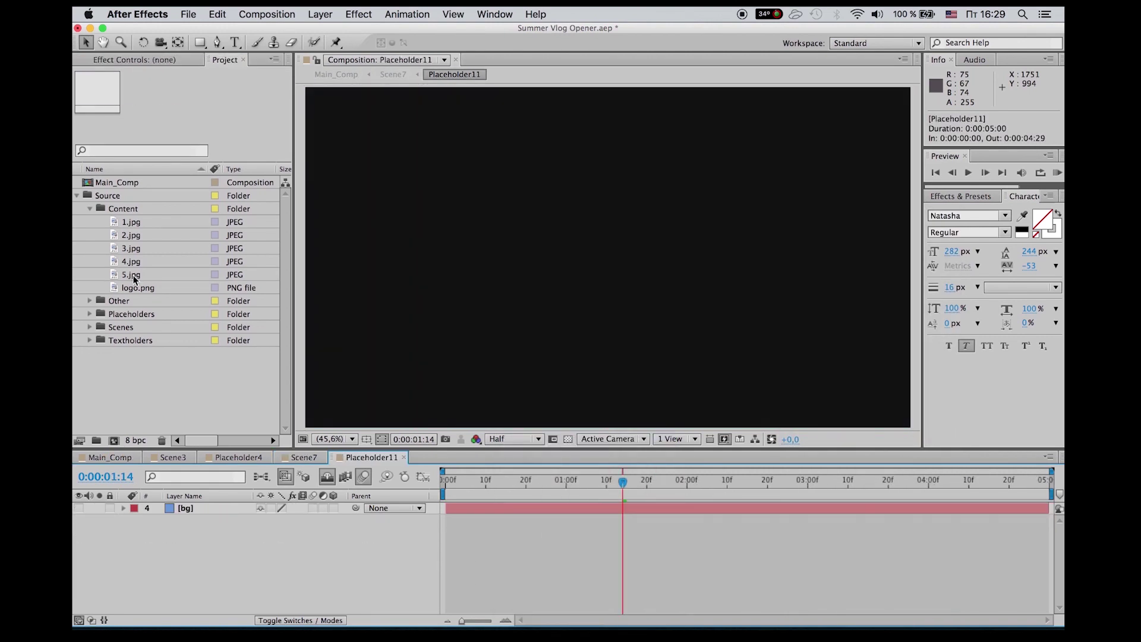
{"action": "left_click_drag", "start_coordinate": [131, 275], "coordinate": [190, 552]}
{"action": "right_click", "coordinate": [500, 290]}
{"action": "mouse_move", "coordinate": [534, 255]}
{"action": "left_click", "coordinate": [713, 492]}
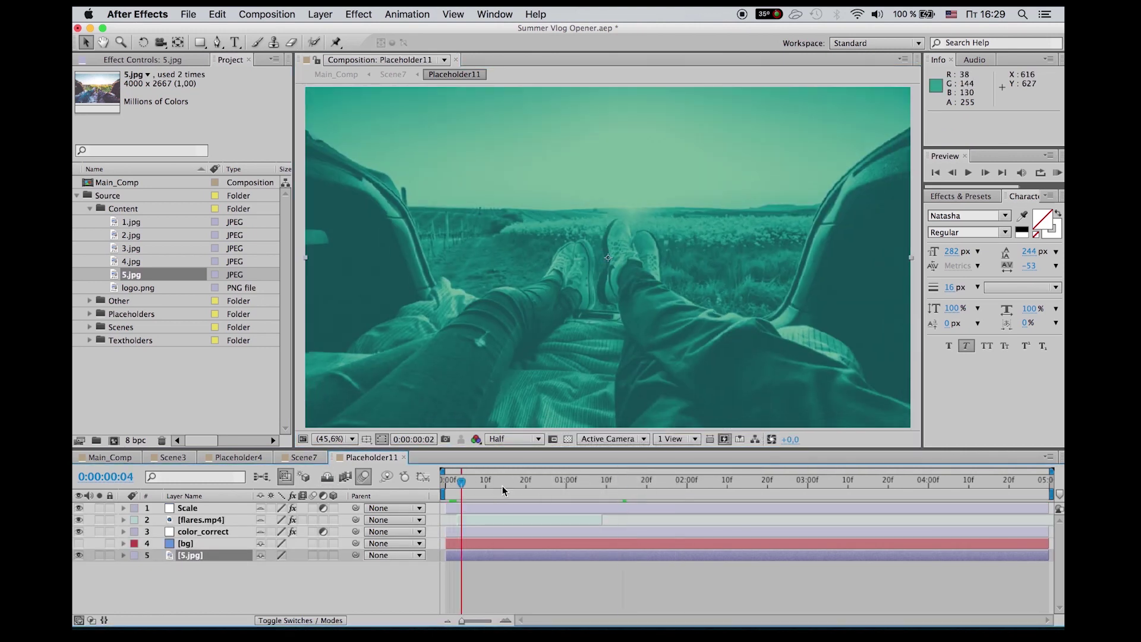
{"action": "left_click", "coordinate": [403, 457]}
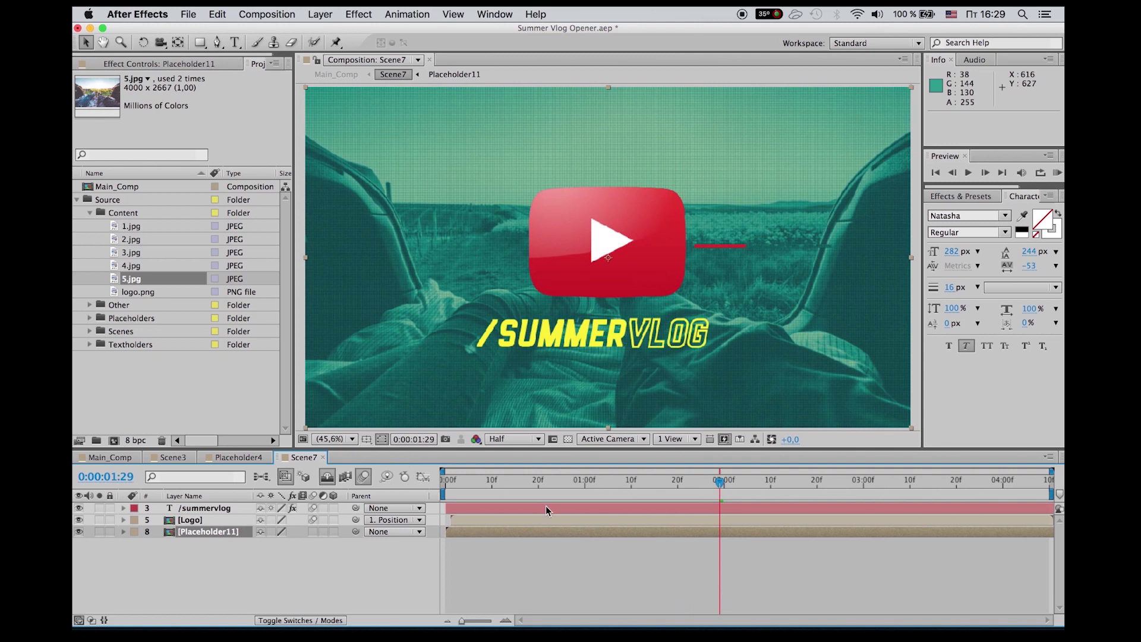
Replace SUMMER with YOUR and VLOG with TEXTHERE in the Scene7 /SUMMERVLOG title
{"action": "left_click", "coordinate": [208, 508]}
{"action": "double_click", "coordinate": [531, 340]}
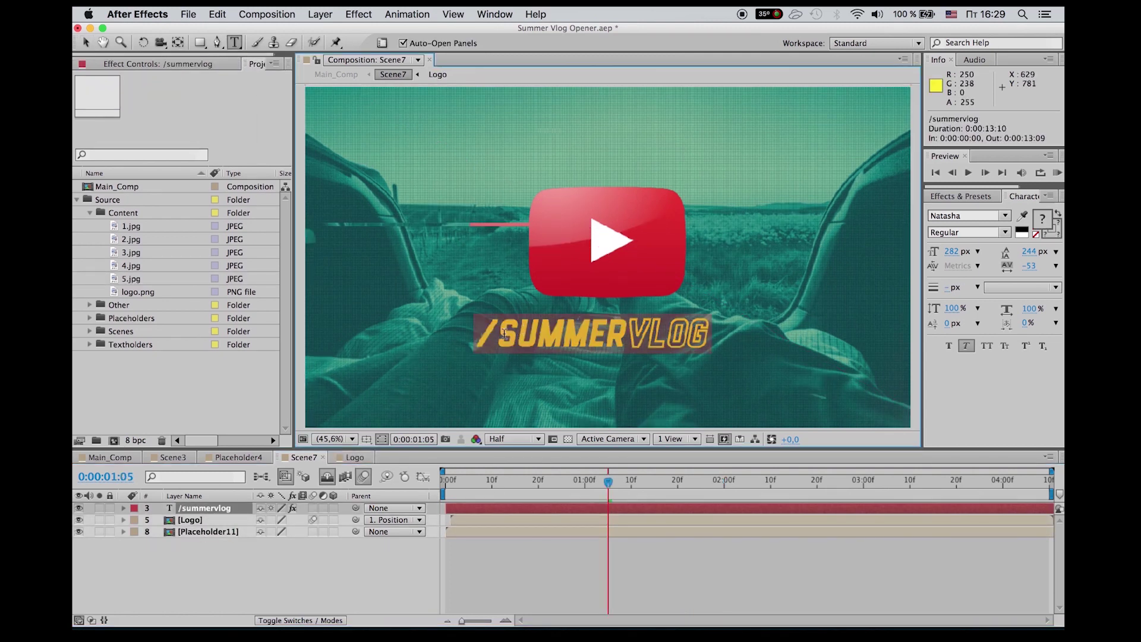
{"action": "left_click_drag", "start_coordinate": [497, 336], "coordinate": [623, 345]}
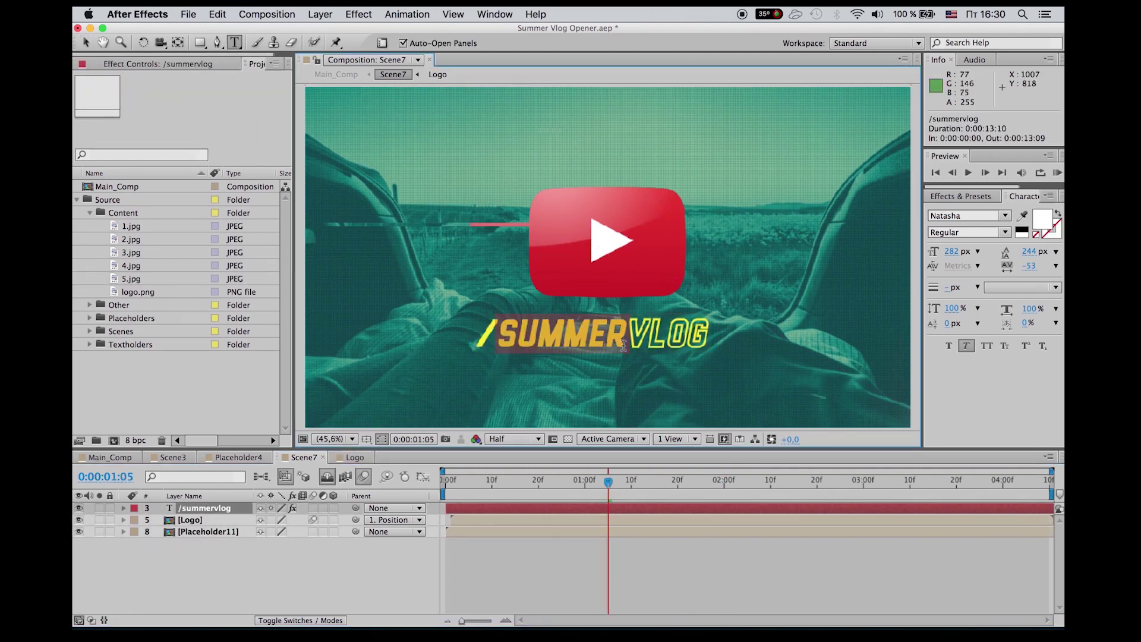
{"action": "type", "text": "YOUR"}
{"action": "left_click_drag", "start_coordinate": [584, 332], "coordinate": [689, 335]}
{"action": "type", "text": "TEXT"}
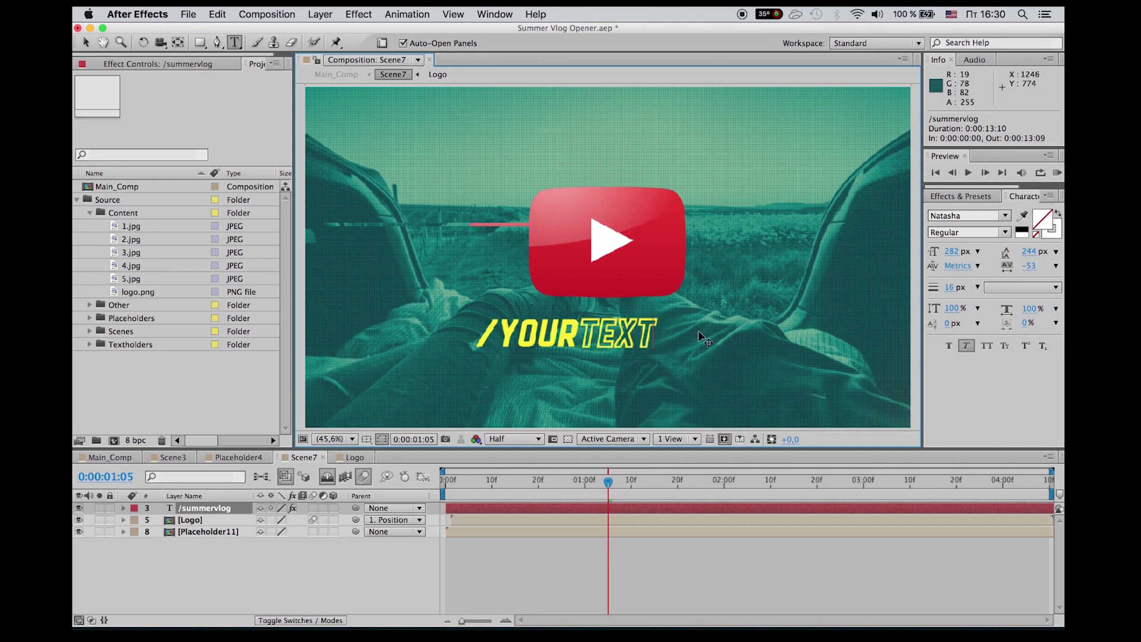
{"action": "type", "text": "HERE"}
{"action": "key", "text": "Escape"}
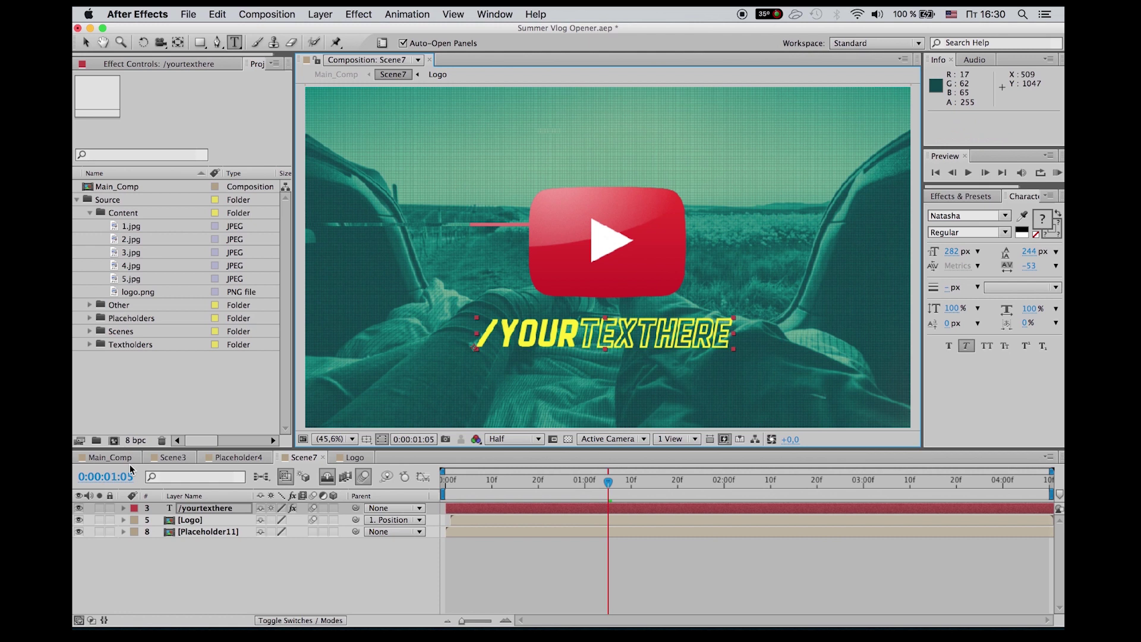
{"action": "left_click", "coordinate": [126, 459]}
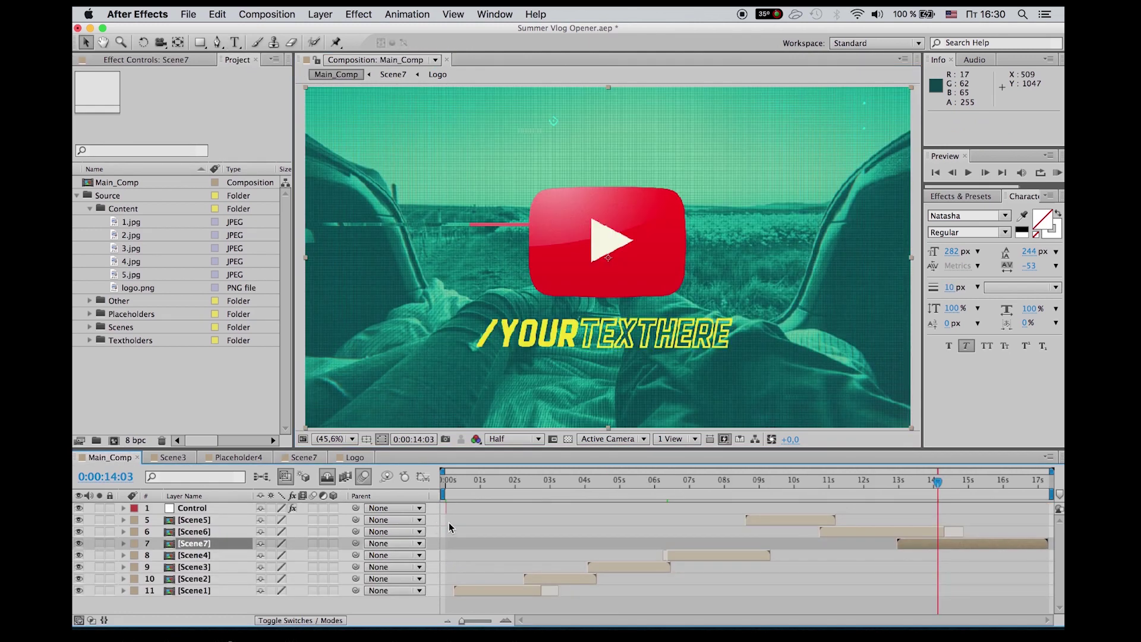
Set the Control layer's Text colour to white
{"action": "left_click", "coordinate": [206, 509]}
{"action": "left_click", "coordinate": [172, 67]}
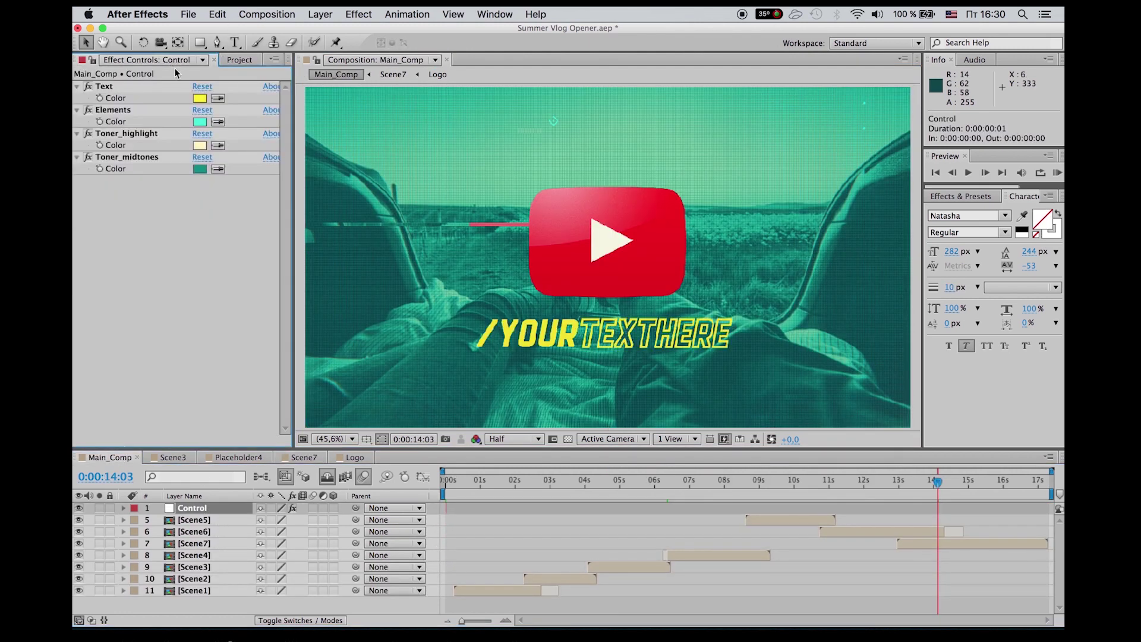
{"action": "left_click", "coordinate": [200, 98]}
{"action": "left_click", "coordinate": [141, 491]}
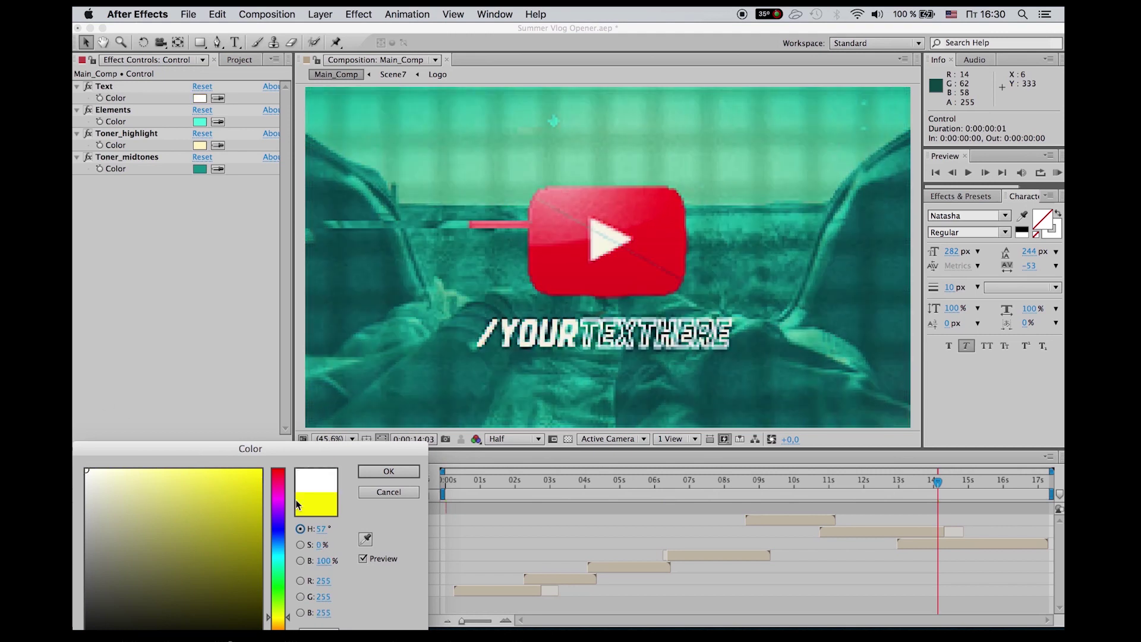
{"action": "left_click", "coordinate": [384, 471]}
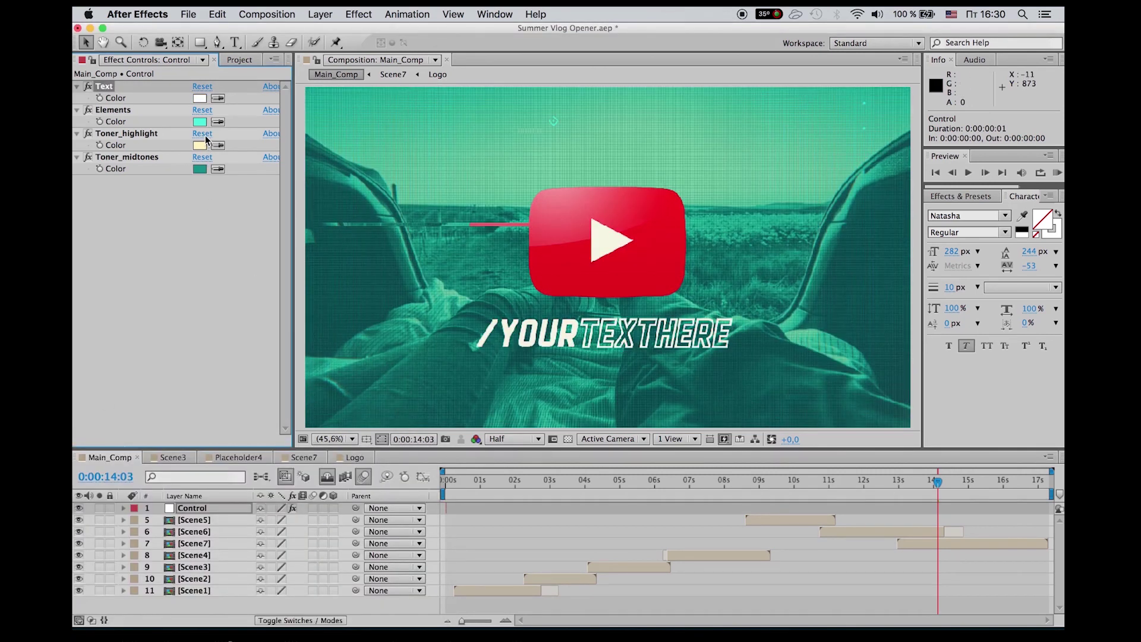
Set Toner_highlight to blue 0069FF and Toner_midtones to dark blue 0C3C73
{"action": "left_click", "coordinate": [199, 145]}
{"action": "left_click", "coordinate": [281, 543]}
{"action": "left_click", "coordinate": [263, 473]}
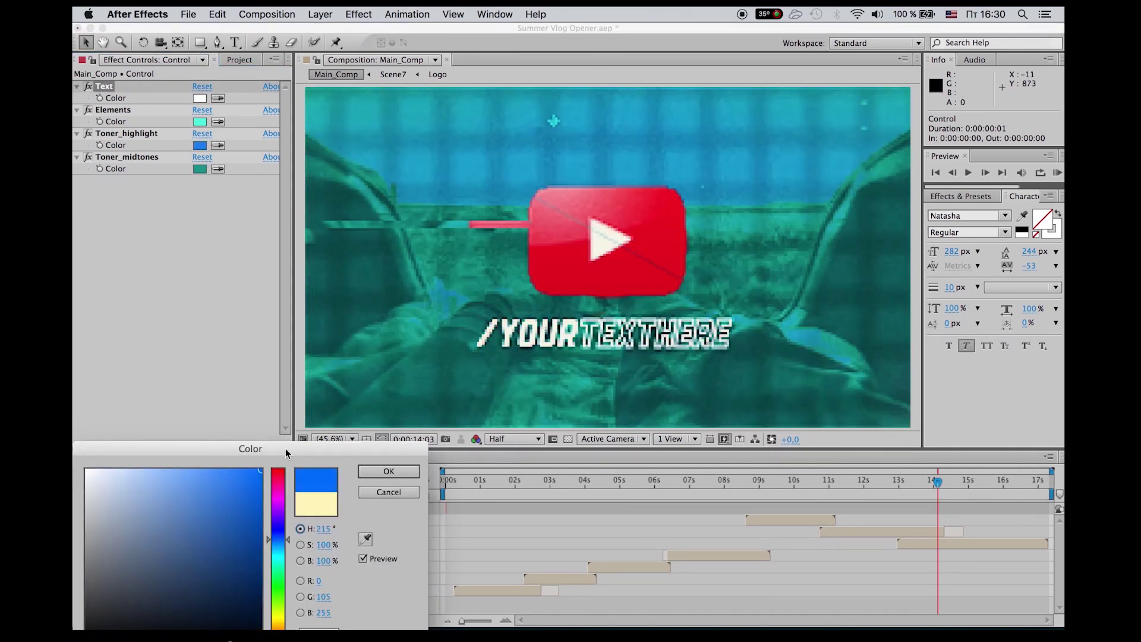
{"action": "left_click_drag", "start_coordinate": [285, 448], "coordinate": [294, 362]}
{"action": "left_click", "coordinate": [383, 387]}
{"action": "left_click", "coordinate": [200, 169]}
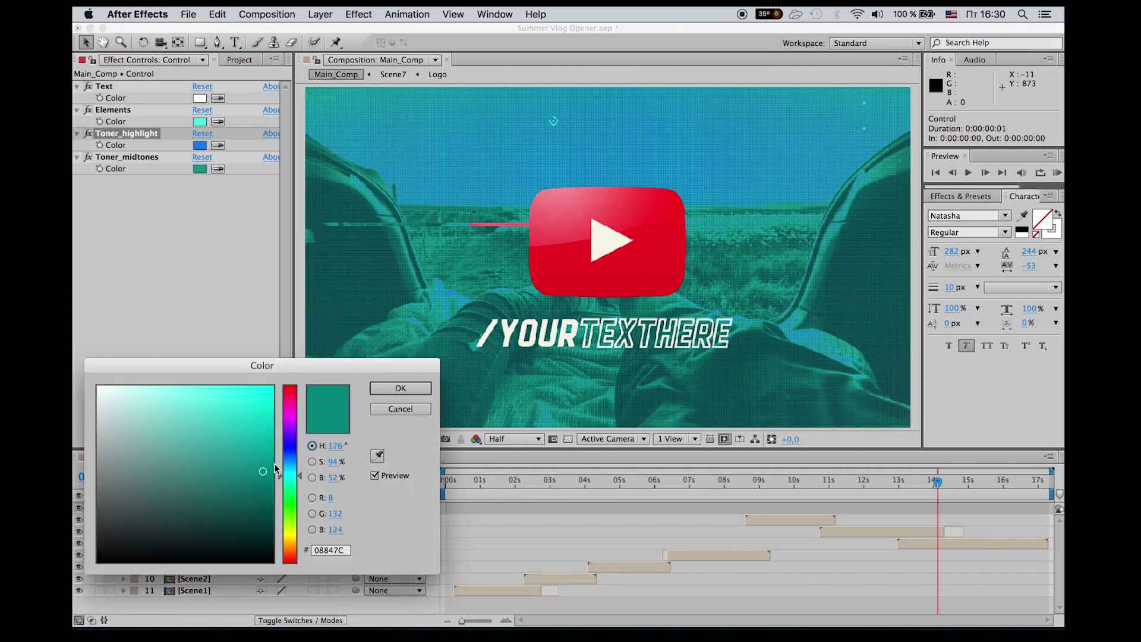
{"action": "left_click", "coordinate": [254, 482]}
{"action": "left_click_drag", "start_coordinate": [293, 464], "coordinate": [286, 385]}
{"action": "left_click", "coordinate": [377, 394]}
Set the Elements colour to pink FE0052 and preview the opening scene
{"action": "left_click", "coordinate": [200, 121]}
{"action": "left_click", "coordinate": [272, 387]}
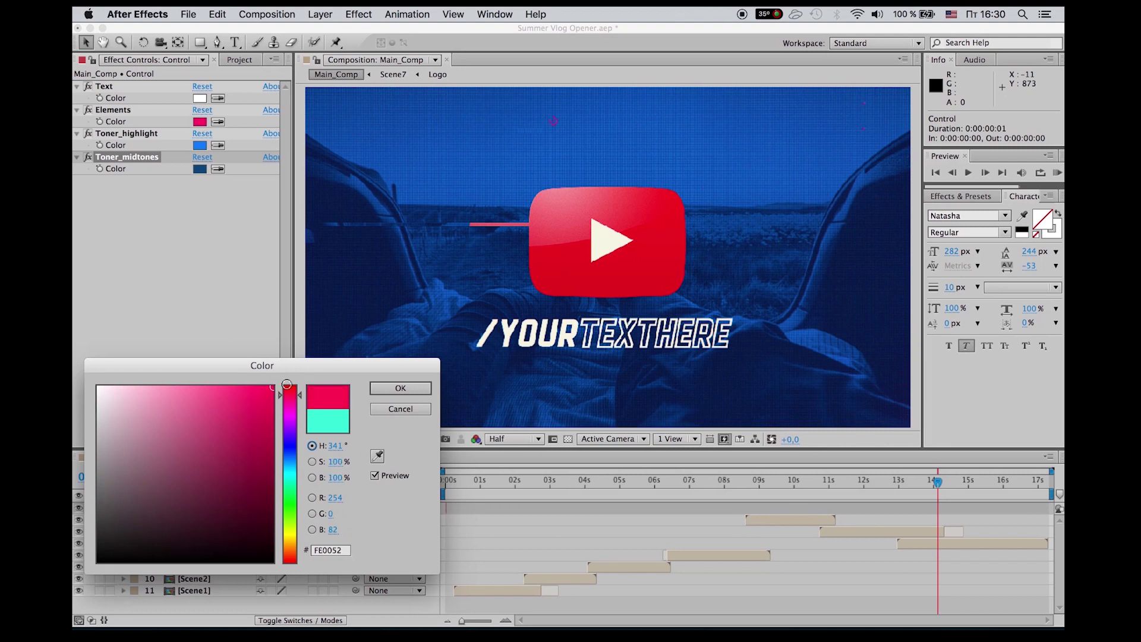
{"action": "left_click", "coordinate": [393, 388]}
{"action": "mouse_move", "coordinate": [899, 468]}
{"action": "left_mouse_down"}
{"action": "mouse_move", "coordinate": [470, 523]}
{"action": "mouse_move", "coordinate": [497, 482]}
{"action": "left_mouse_up"}
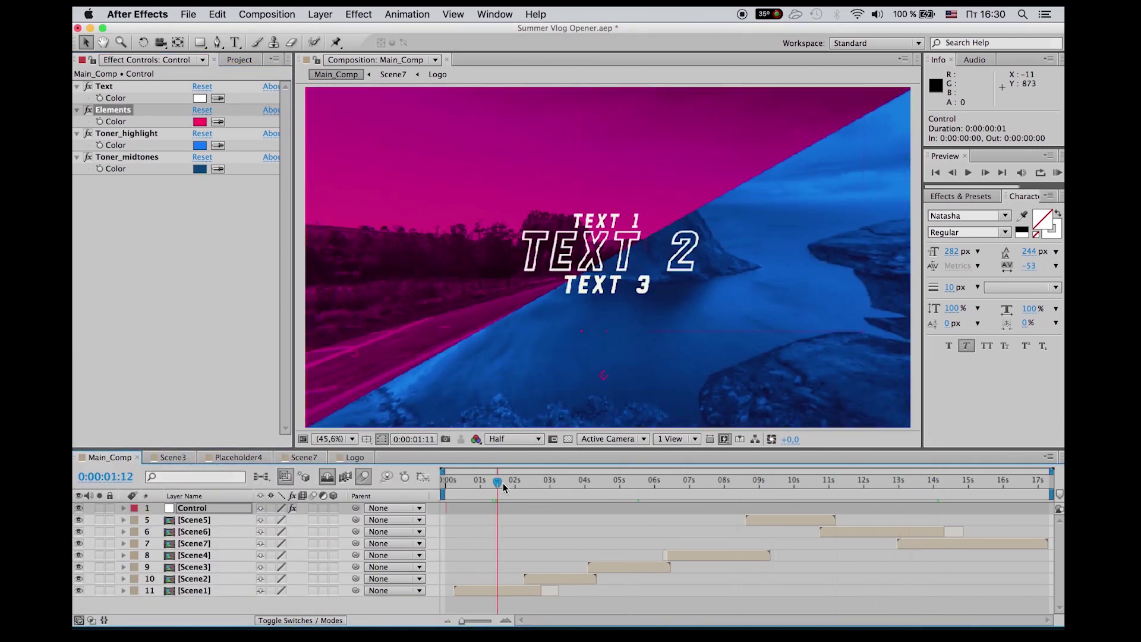
Reveal the shy layers, toggle CC off and on, and switch off Chromatic Aberration
{"action": "left_click", "coordinate": [326, 476]}
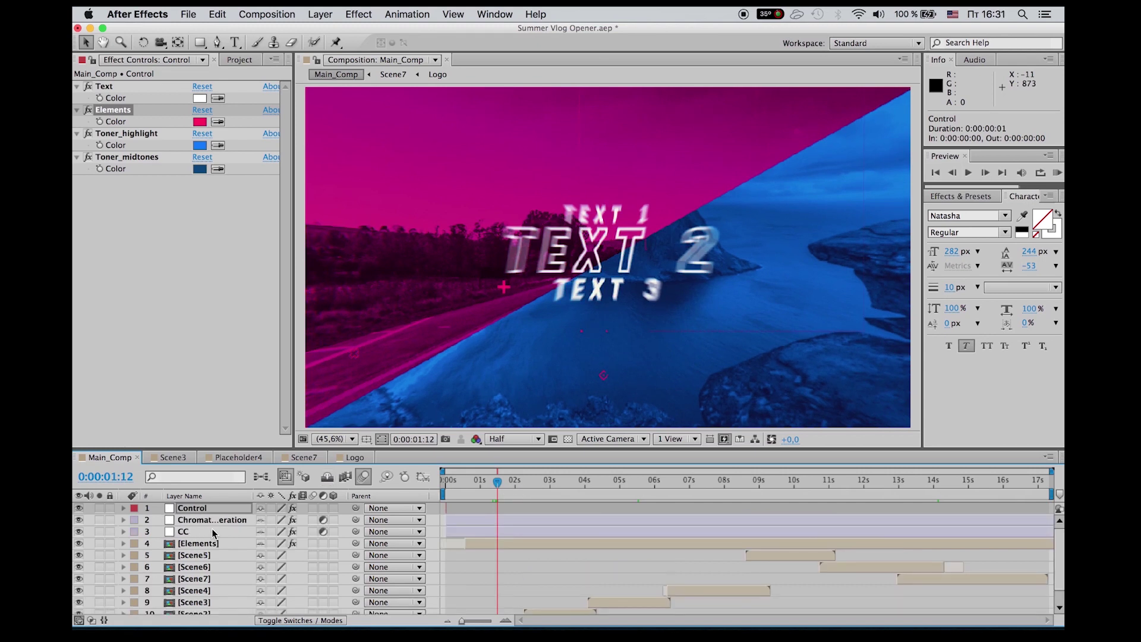
{"action": "left_click", "coordinate": [194, 521]}
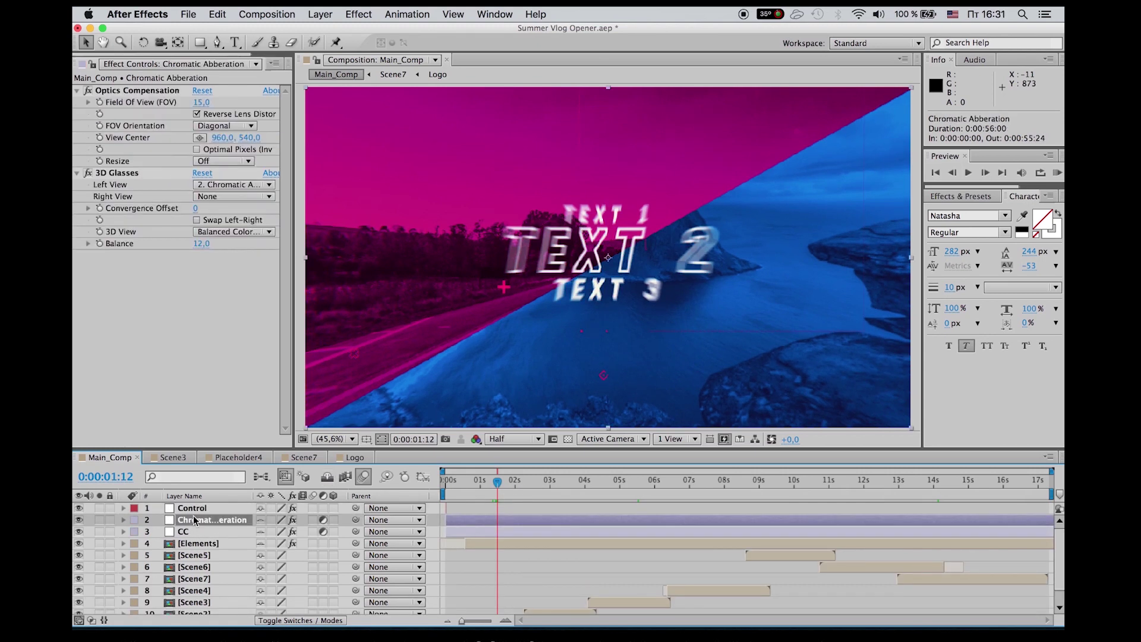
{"action": "left_click", "coordinate": [79, 534]}
{"action": "left_click", "coordinate": [79, 533]}
{"action": "left_click", "coordinate": [79, 519]}
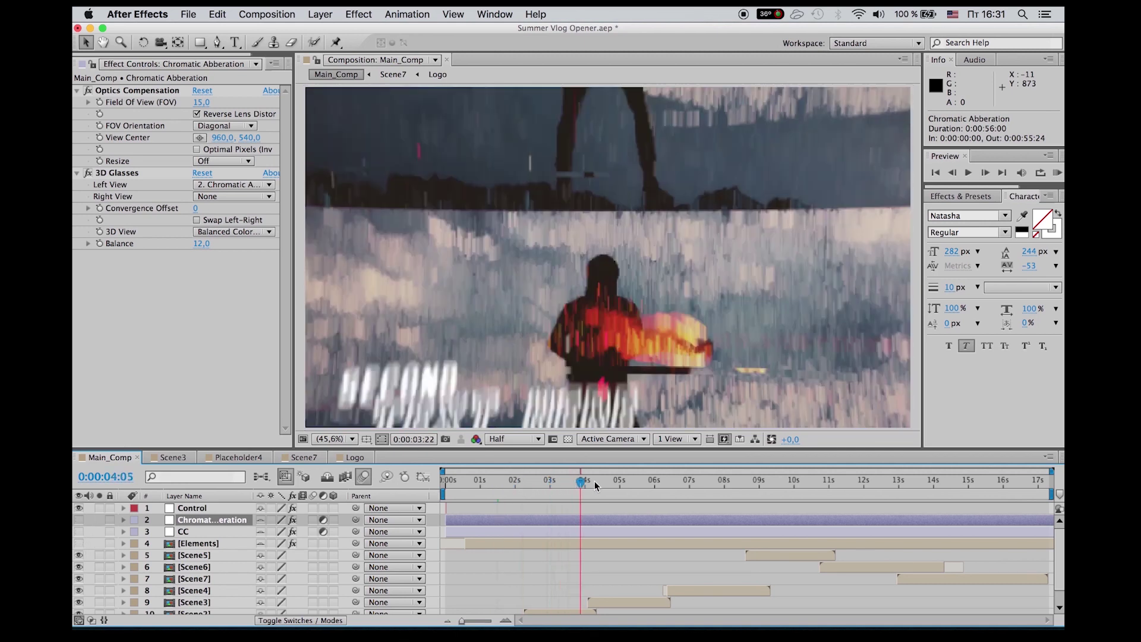